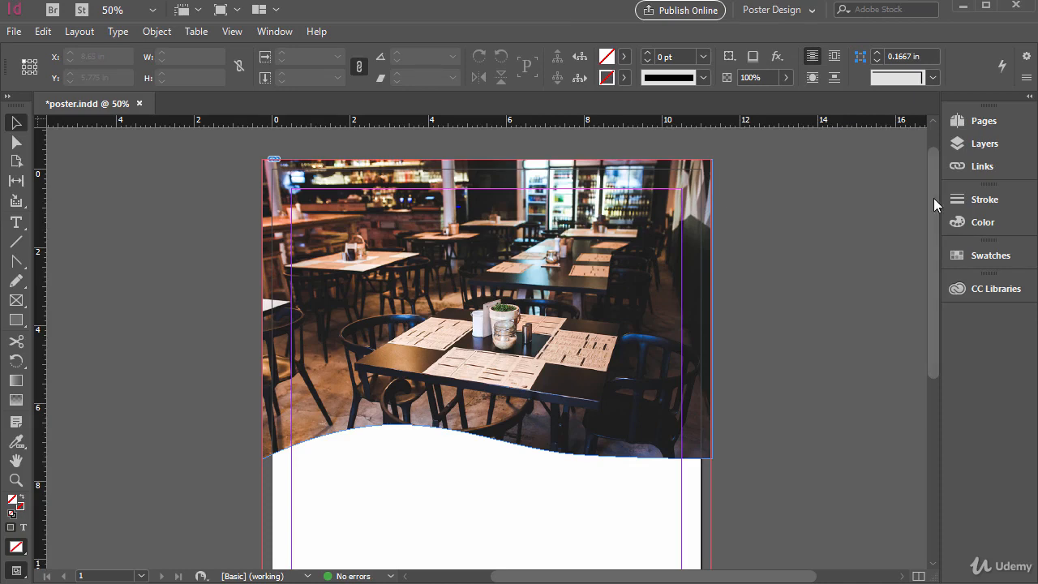
# - Draw a text frame about 10 in wide and 1.5 in tall between the side margins, just below the photo's curved edge
pyautogui.moveTo(933, 198); pyautogui.dragTo(916, 288)
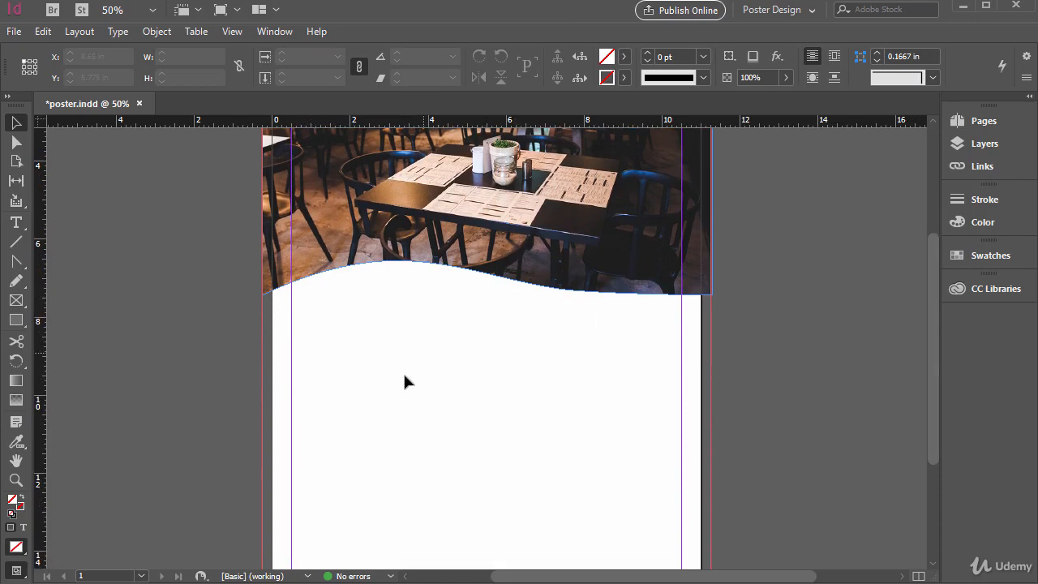
pyautogui.moveTo(933, 433)
pyautogui.mouseDown()
pyautogui.moveTo(933, 415)
pyautogui.moveTo(934, 437)
pyautogui.mouseUp()
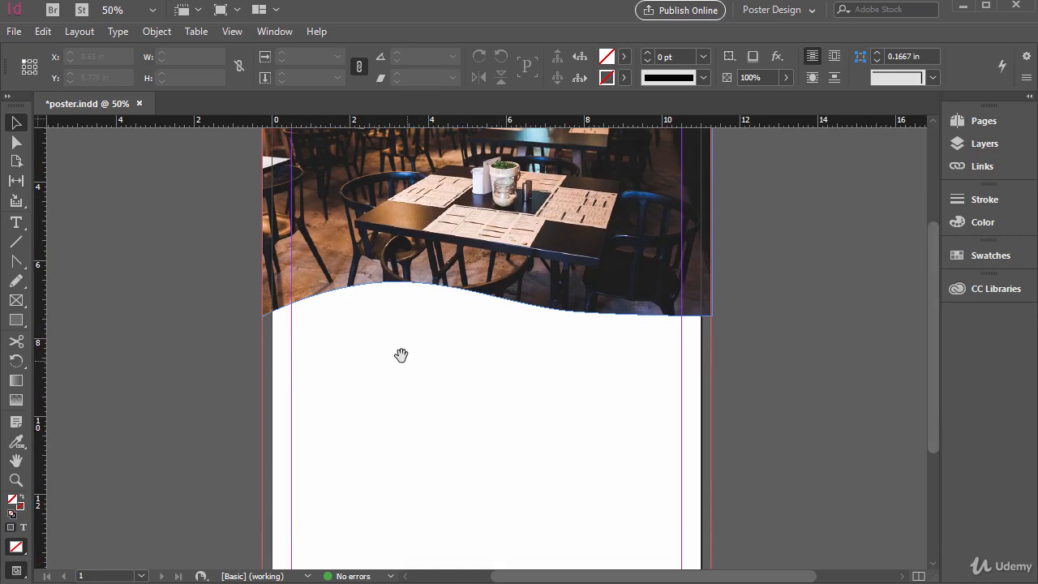
pyautogui.moveTo(414, 350); pyautogui.dragTo(417, 322)
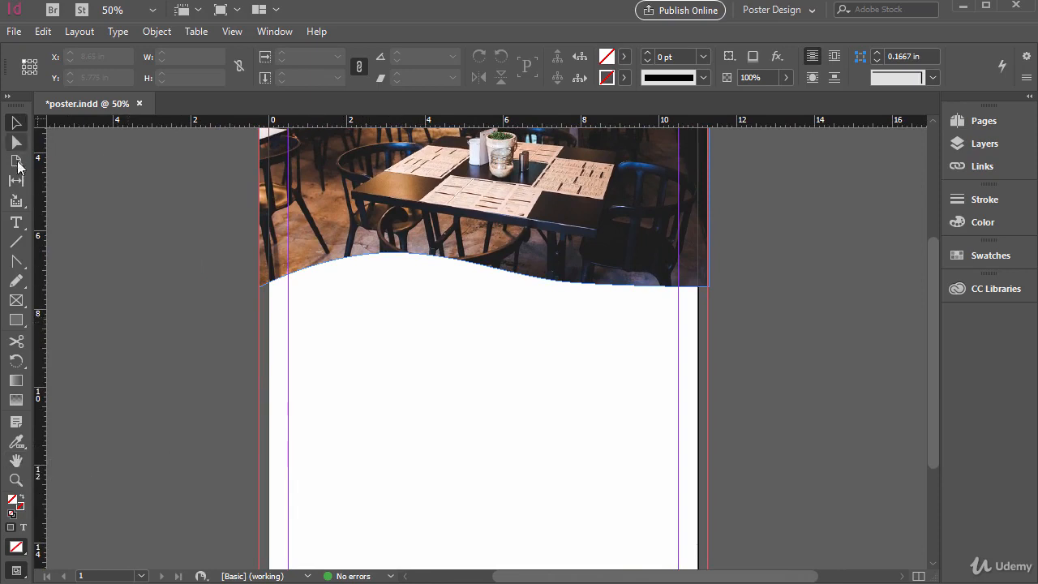
pyautogui.click(16, 225)
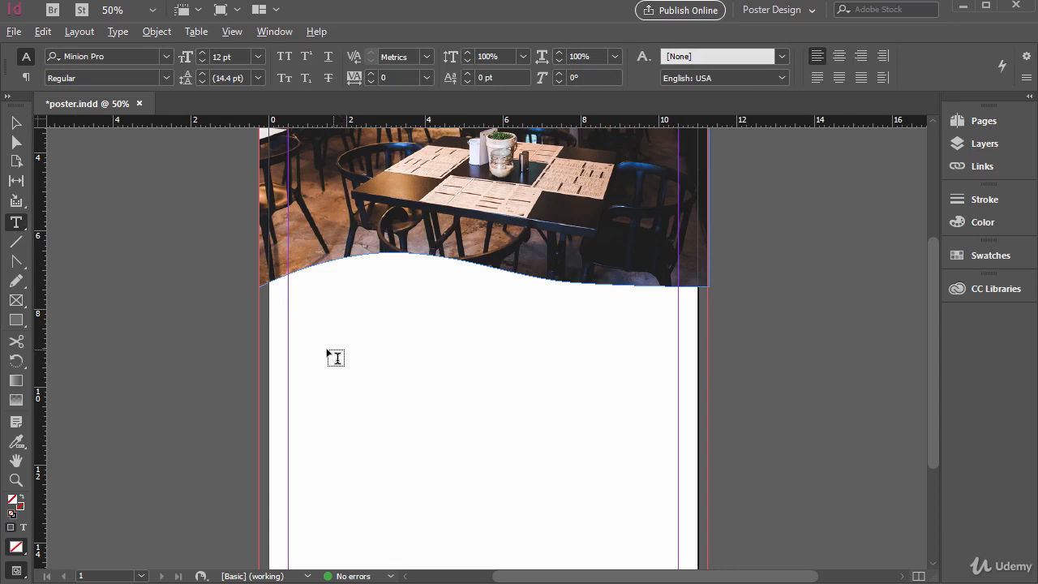
pyautogui.moveTo(327, 343)
pyautogui.mouseDown()
pyautogui.moveTo(331, 305)
pyautogui.moveTo(334, 378)
pyautogui.moveTo(320, 271)
pyautogui.moveTo(334, 248)
pyautogui.moveTo(322, 275)
pyautogui.moveTo(347, 347)
pyautogui.mouseUp()
pyautogui.press('v')
pyautogui.click(21, 226)
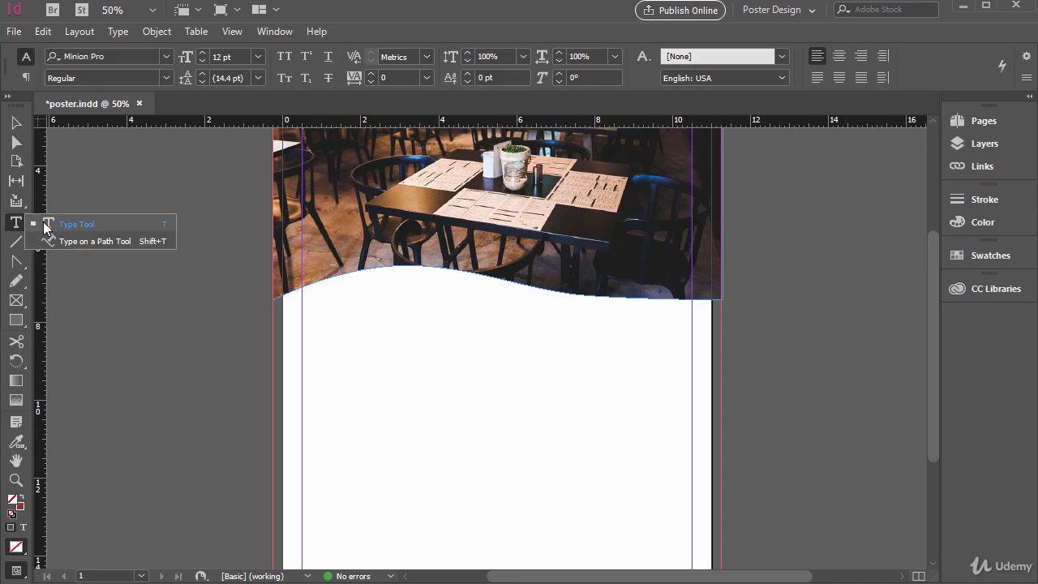
pyautogui.click(157, 225)
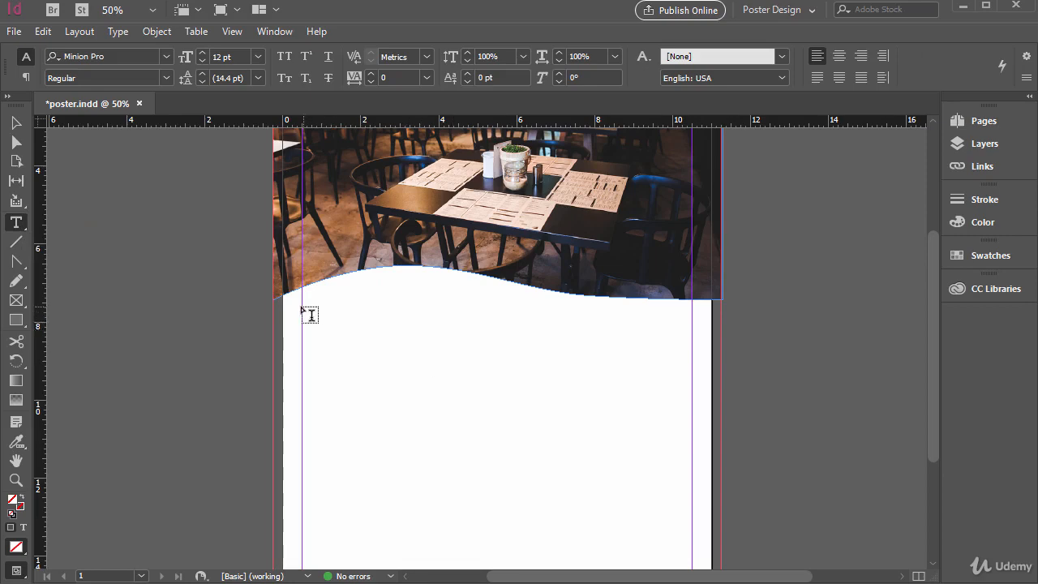
pyautogui.moveTo(304, 307); pyautogui.dragTo(691, 365)
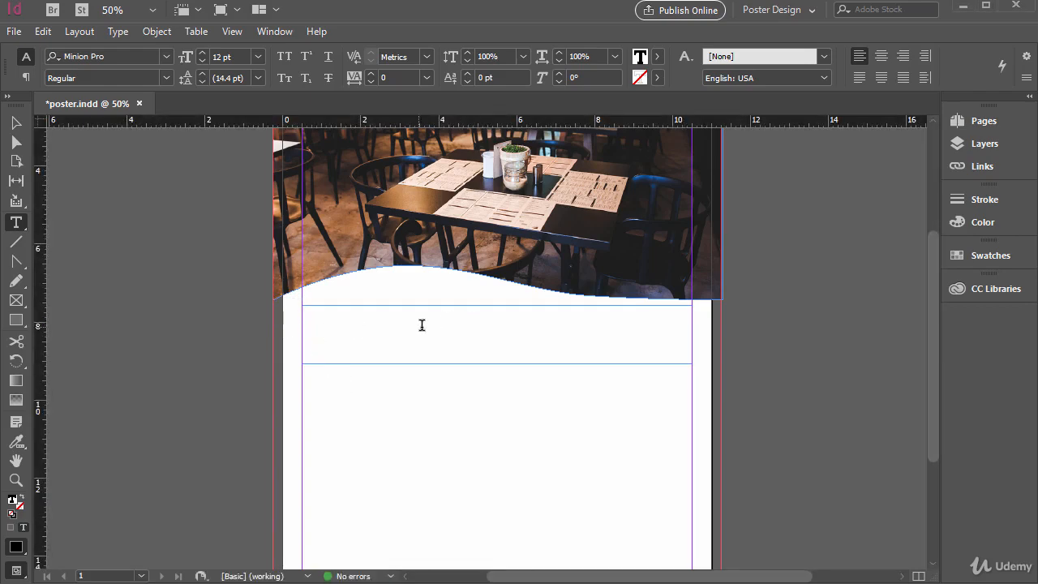
# - Resize the text frame to about 10 × 2.675 in between the margins, with its upper edge at about 7.625 in
pyautogui.click(13, 126)
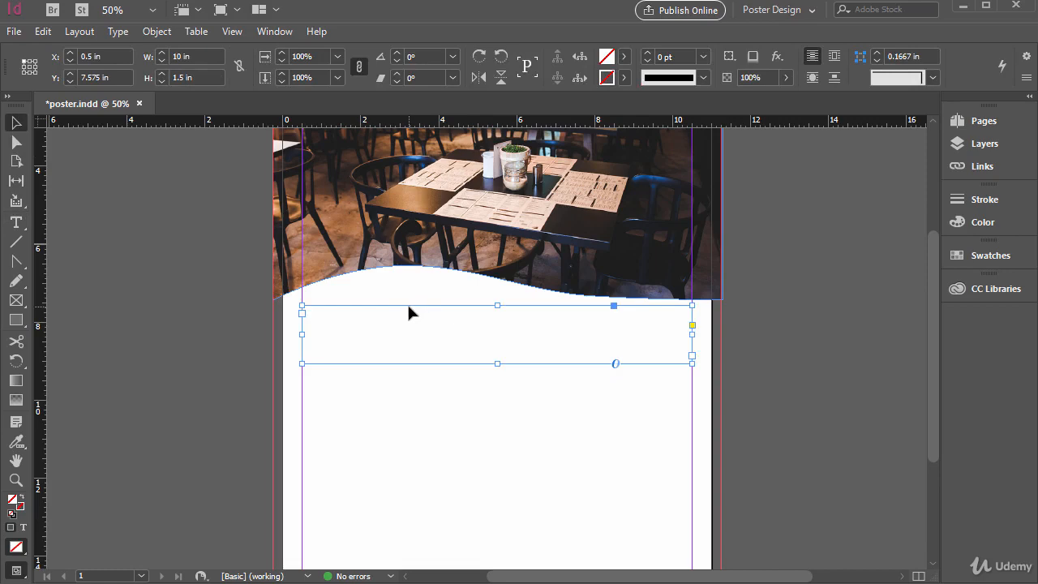
pyautogui.moveTo(409, 310)
pyautogui.mouseDown()
pyautogui.moveTo(436, 392)
pyautogui.moveTo(468, 363)
pyautogui.moveTo(487, 383)
pyautogui.moveTo(423, 314)
pyautogui.mouseUp()
pyautogui.moveTo(691, 372); pyautogui.dragTo(626, 459)
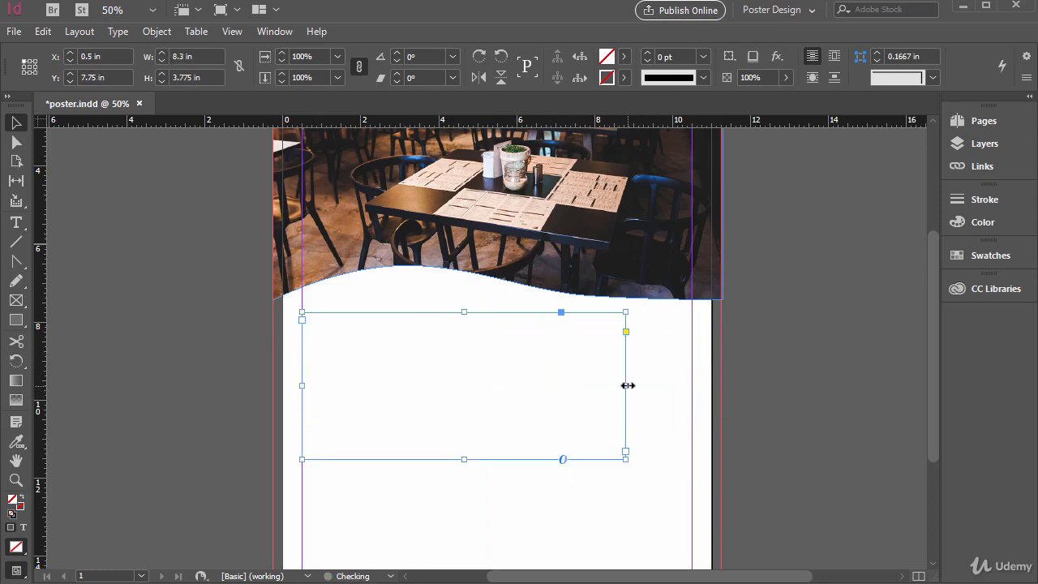
pyautogui.moveTo(627, 386); pyautogui.dragTo(455, 386)
pyautogui.moveTo(378, 312)
pyautogui.mouseDown()
pyautogui.moveTo(373, 358)
pyautogui.moveTo(378, 307)
pyautogui.mouseUp()
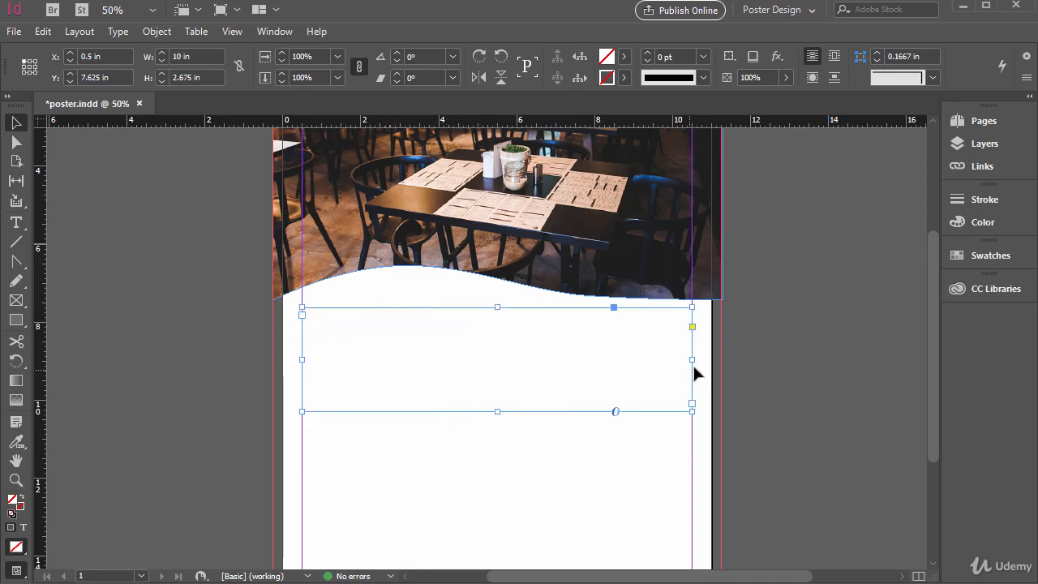
pyautogui.moveTo(692, 360); pyautogui.dragTo(691, 364)
# - Enter the text LUNCH SPECIAL in the frame and shorten the frame to about 1.625 in tall
pyautogui.doubleClick(412, 342)
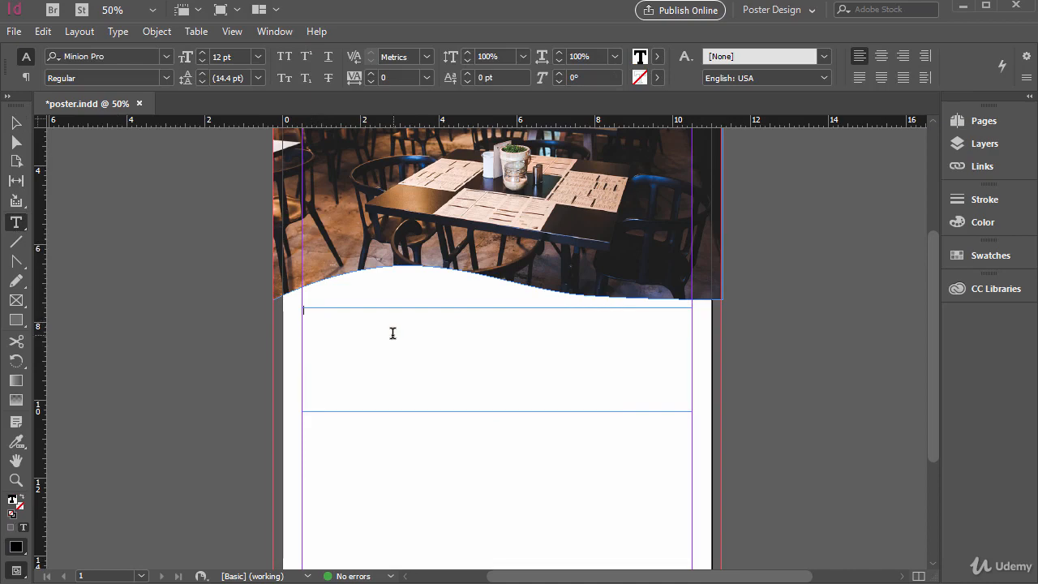
pyautogui.press('Escape')
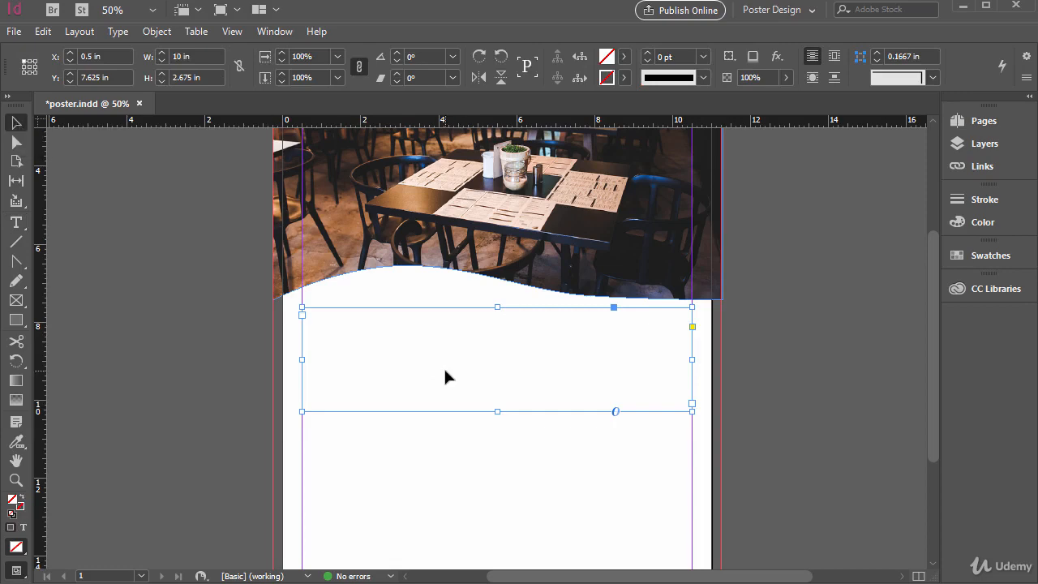
pyautogui.doubleClick(377, 350)
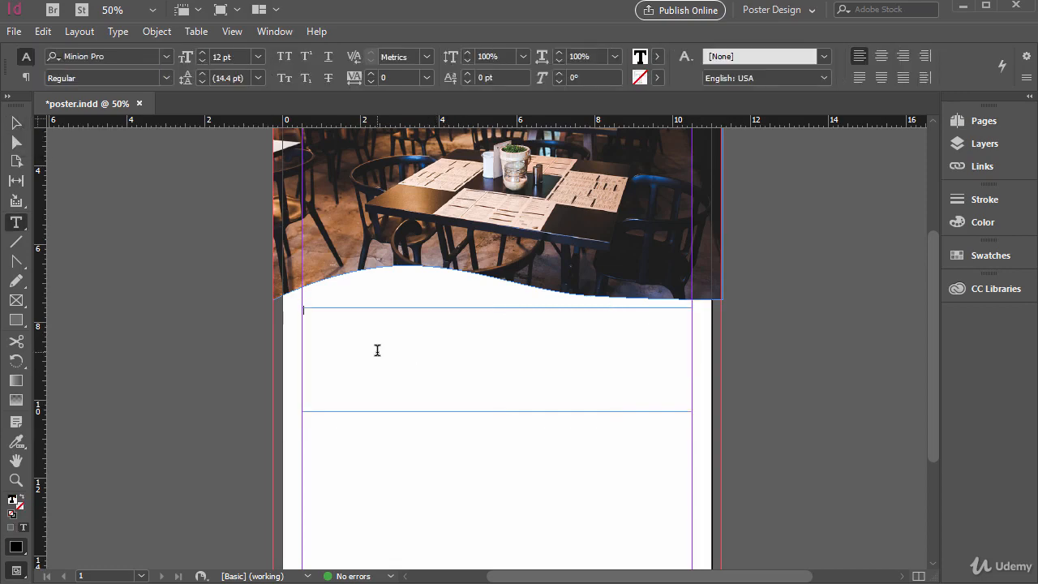
pyautogui.write('LUNCH S')
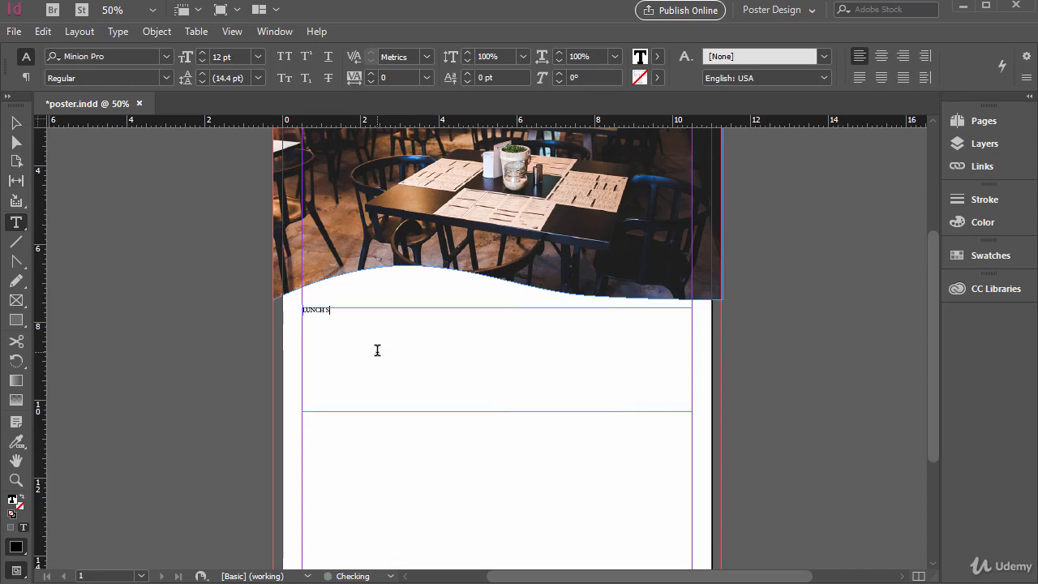
pyautogui.write('PECIAL')
pyautogui.click(16, 123)
pyautogui.moveTo(497, 411); pyautogui.dragTo(495, 371)
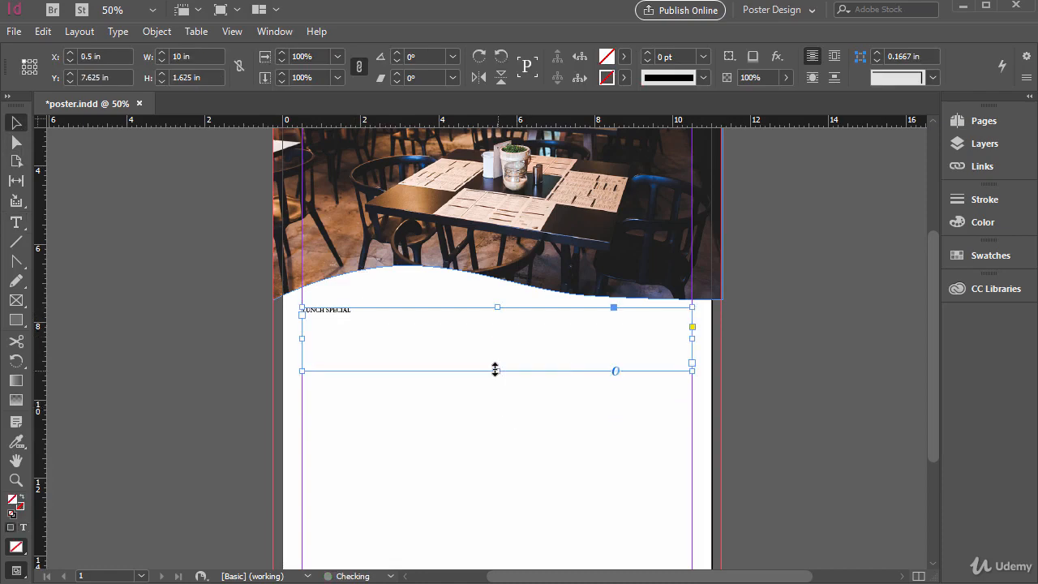
# - Draw a rectangle frame about 4.075 × 3.475 in below the heading and convert it to a text frame with filler text
pyautogui.click(15, 300)
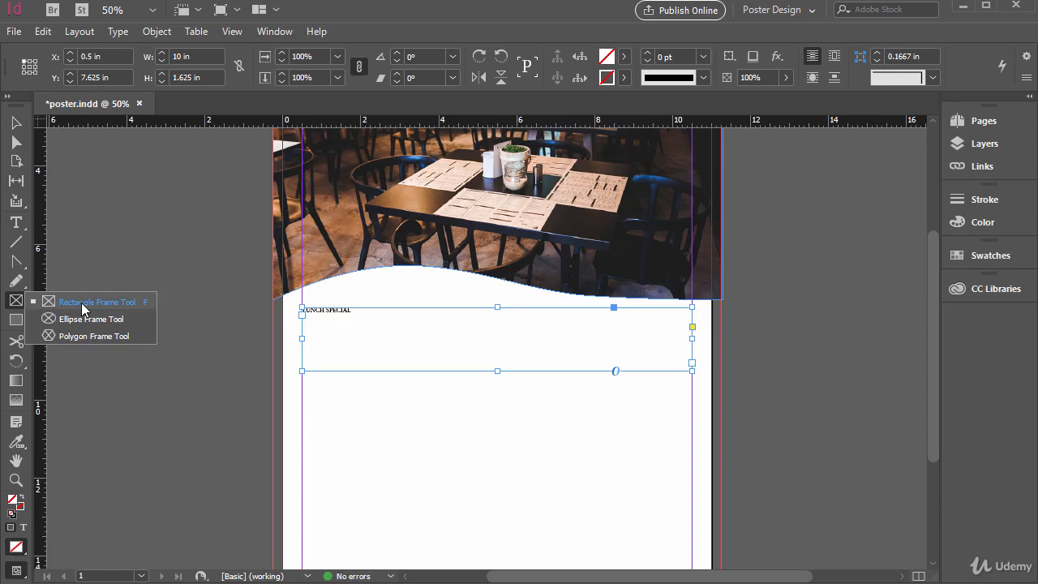
pyautogui.click(89, 309)
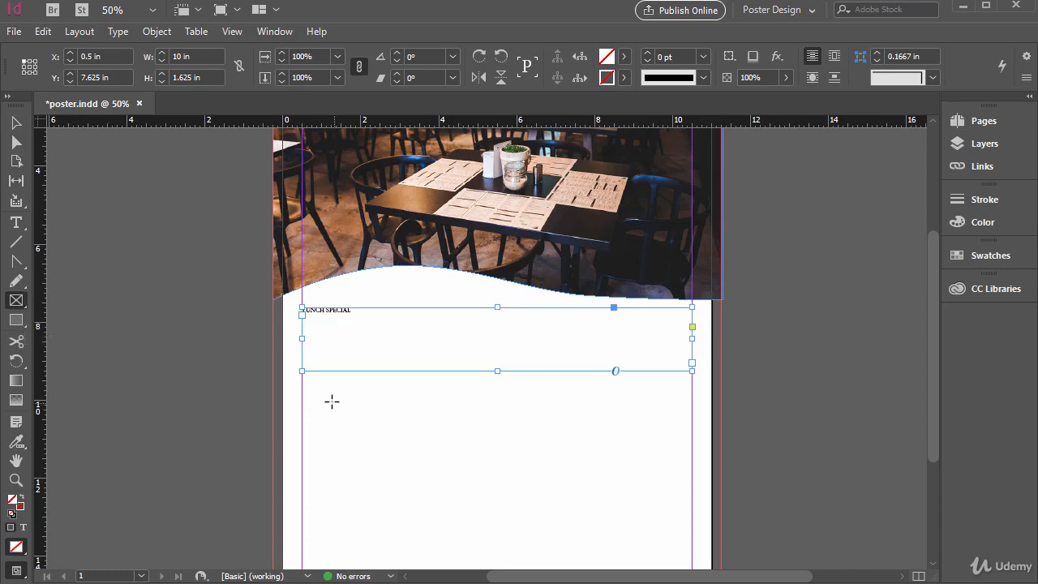
pyautogui.moveTo(321, 388); pyautogui.dragTo(480, 523)
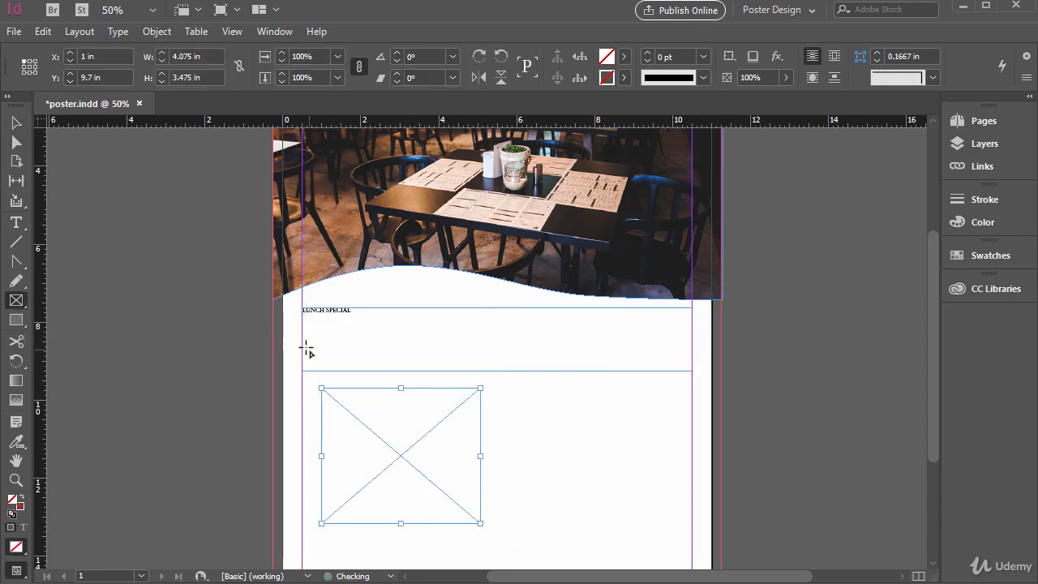
pyautogui.click(17, 223)
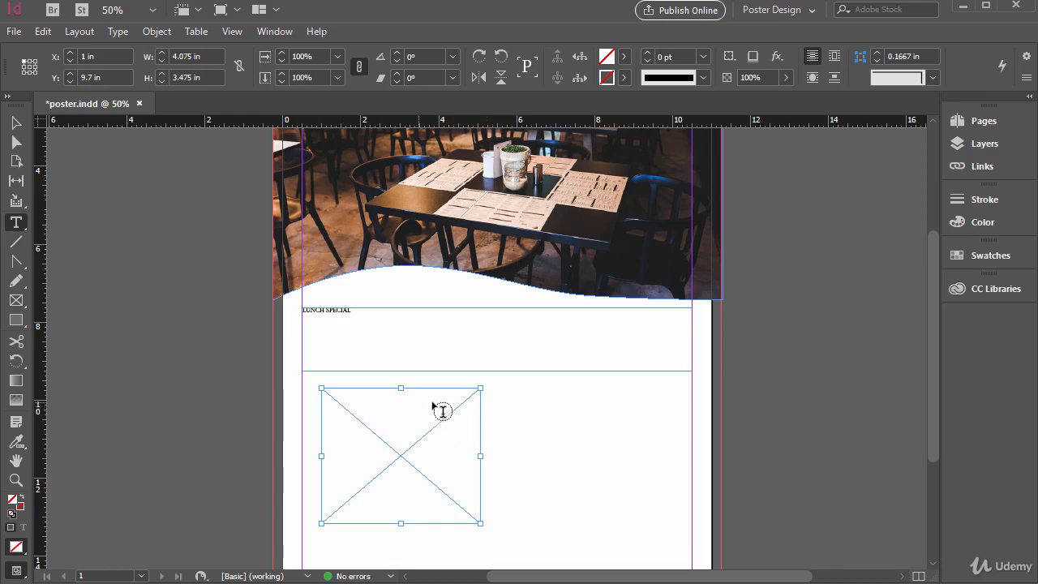
pyautogui.click(354, 413)
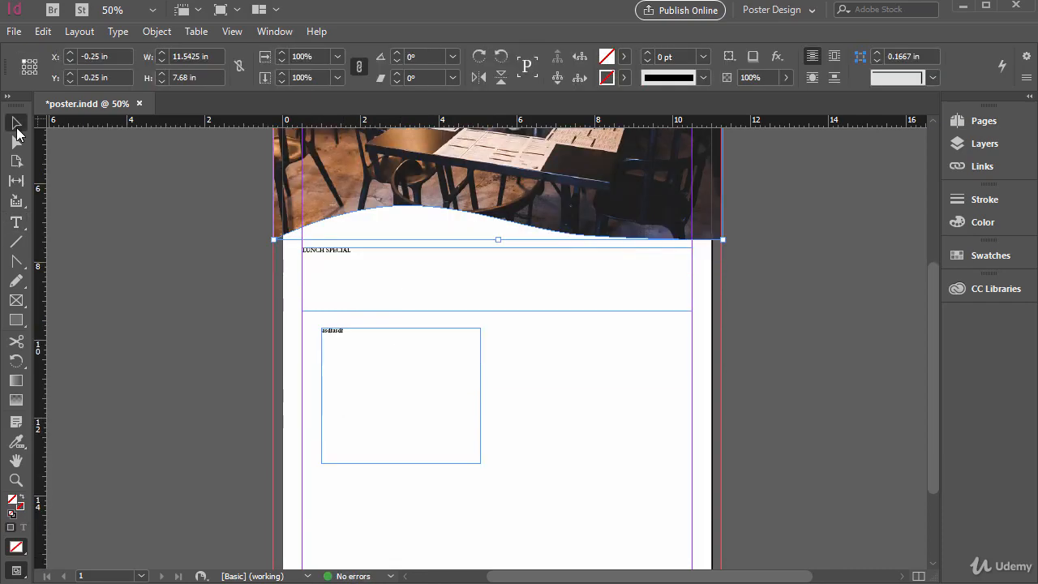
# - Replace the filler text frame below the heading with an empty rectangle frame about 4.05 × 3.6 in
pyautogui.click(401, 329)
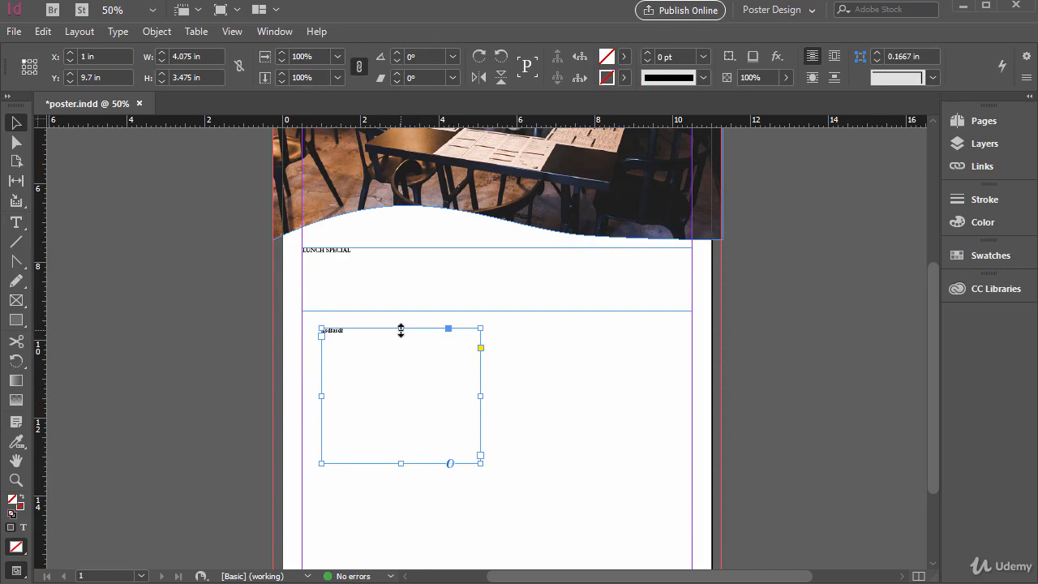
pyautogui.press('Delete')
pyautogui.moveTo(340, 339); pyautogui.dragTo(498, 478)
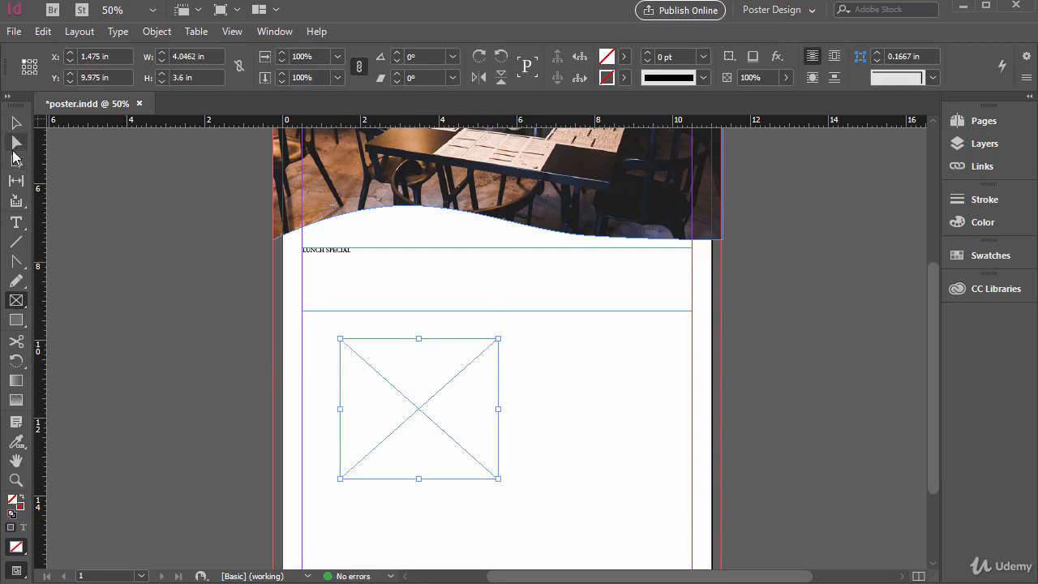
# - Try a separate text frame about 3.15 × 2.5 in reading asdfasdfasdf inside the empty rectangle frame, and delete it after pulling it out
pyautogui.click(15, 222)
pyautogui.moveTo(358, 354); pyautogui.dragTo(481, 452)
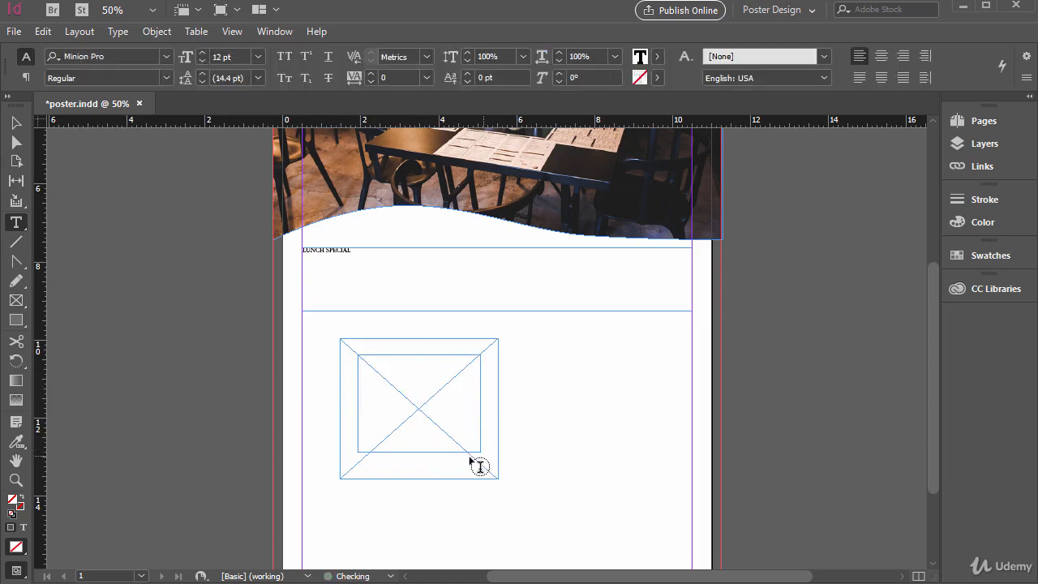
pyautogui.write('asdfasdfasdf')
pyautogui.press('Escape')
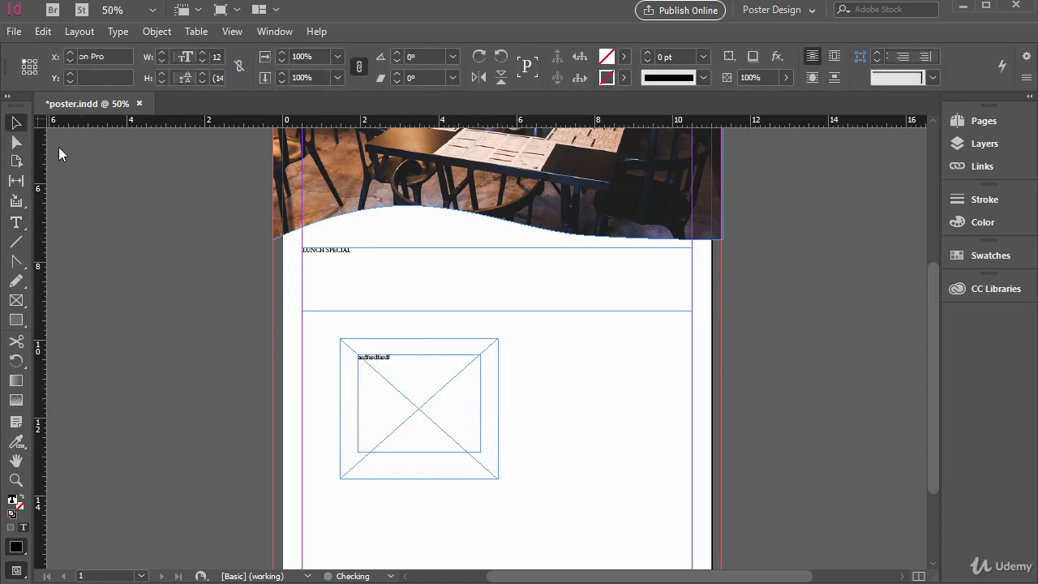
pyautogui.moveTo(413, 354); pyautogui.dragTo(552, 380)
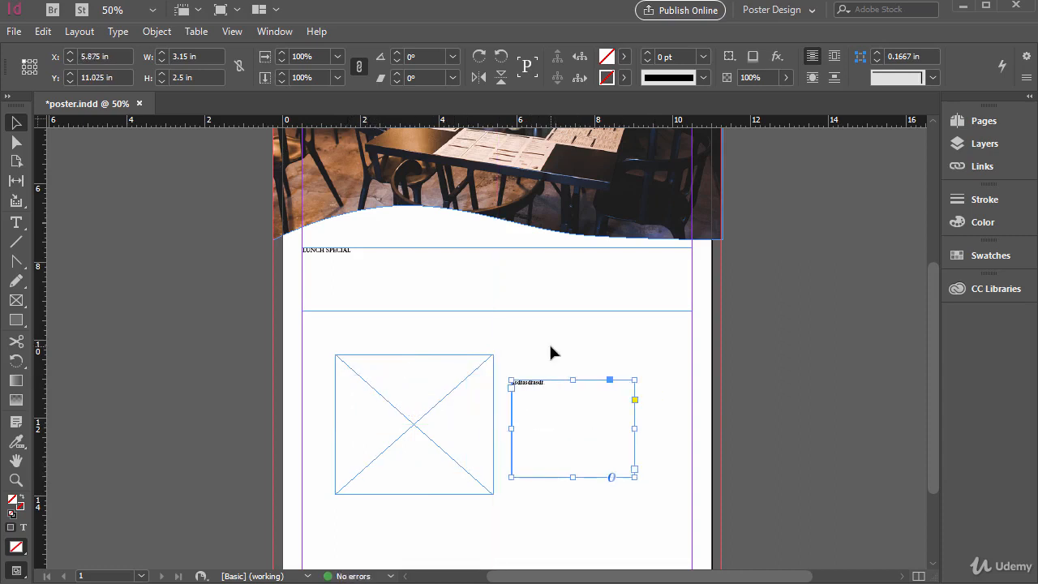
pyautogui.press('Delete')
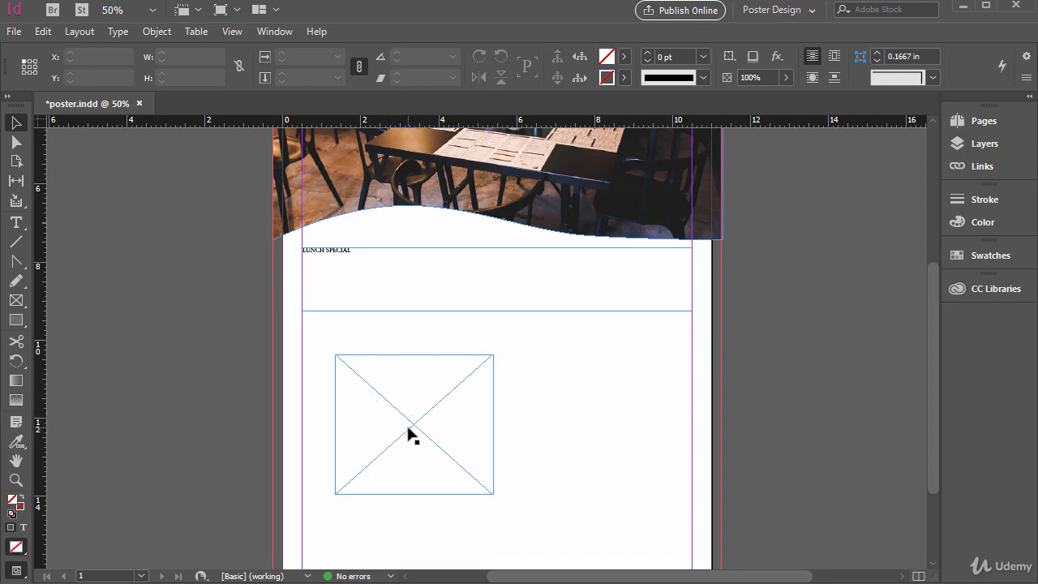
# - Examine the type preference that lets the Type tool convert frames to text frames, and discard any changes
pyautogui.click(43, 31)
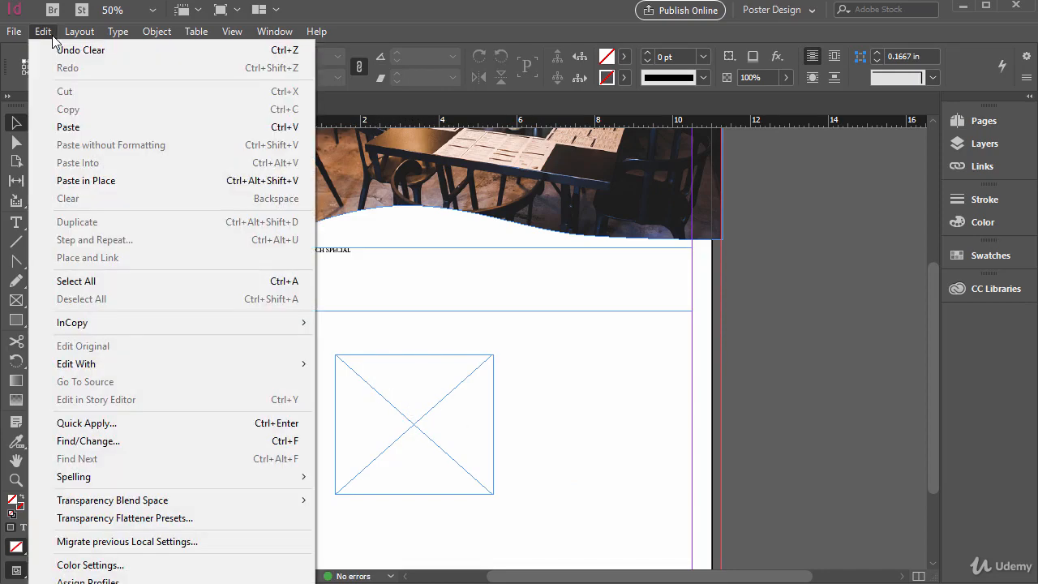
pyautogui.moveTo(105, 583)
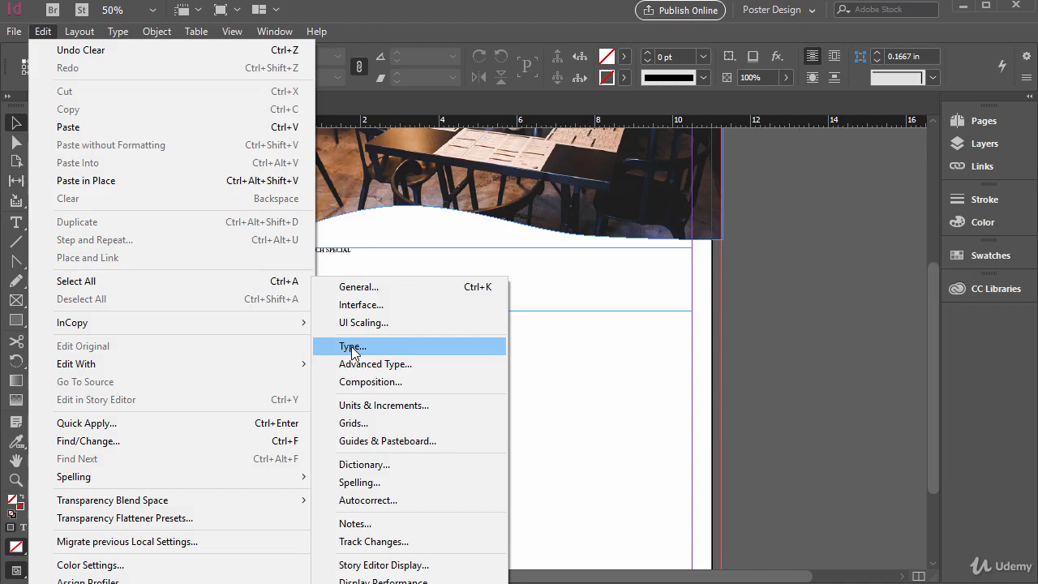
pyautogui.click(353, 347)
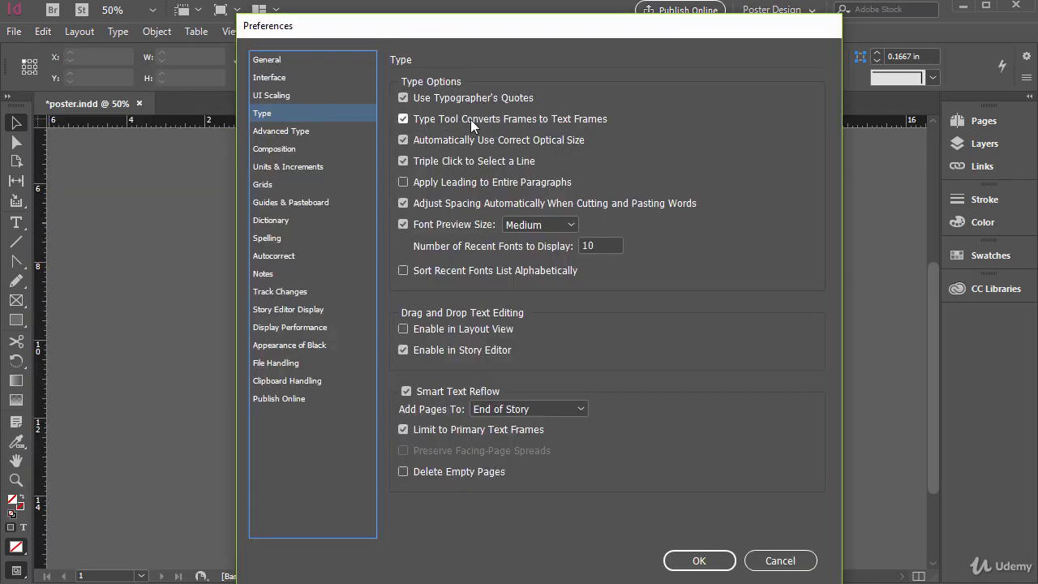
pyautogui.click(403, 122)
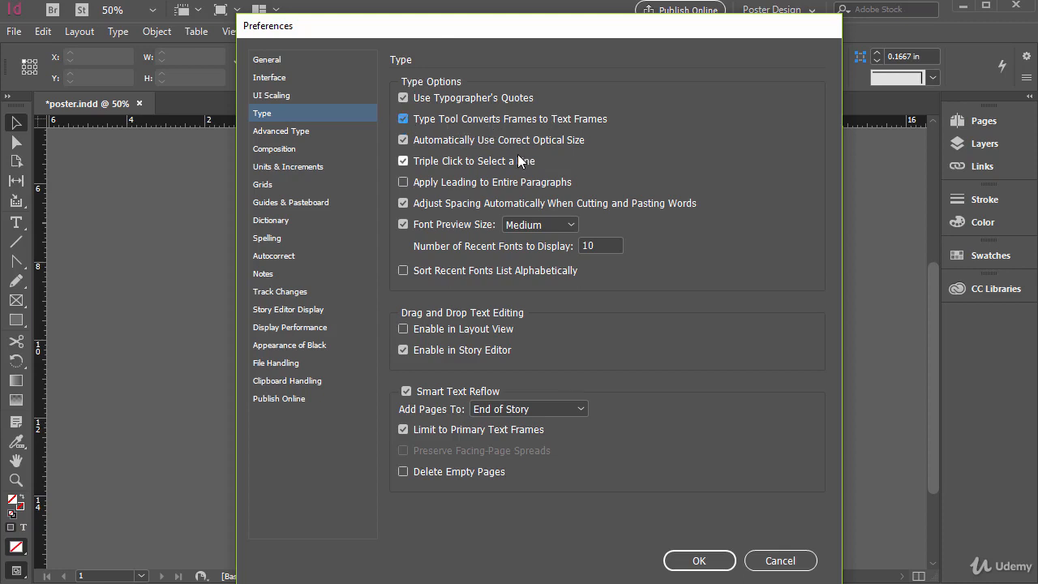
pyautogui.click(764, 561)
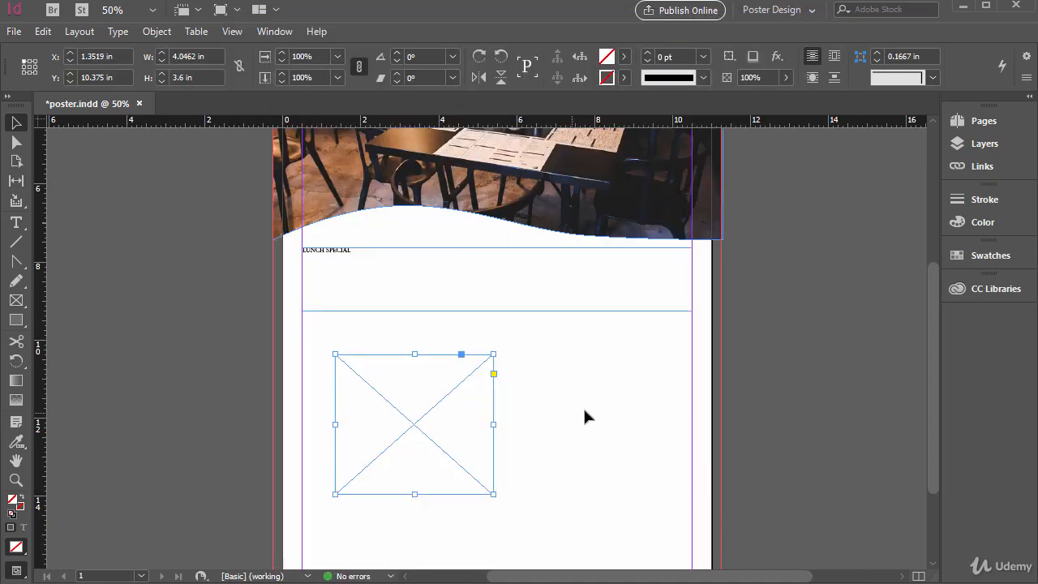
# - Move the empty rectangle frame off the page onto the pasteboard beside it, at about X 11.7 in and Y 11.325 in
pyautogui.scroll(-3, 584, 417)
pyautogui.moveTo(438, 265); pyautogui.dragTo(780, 334)
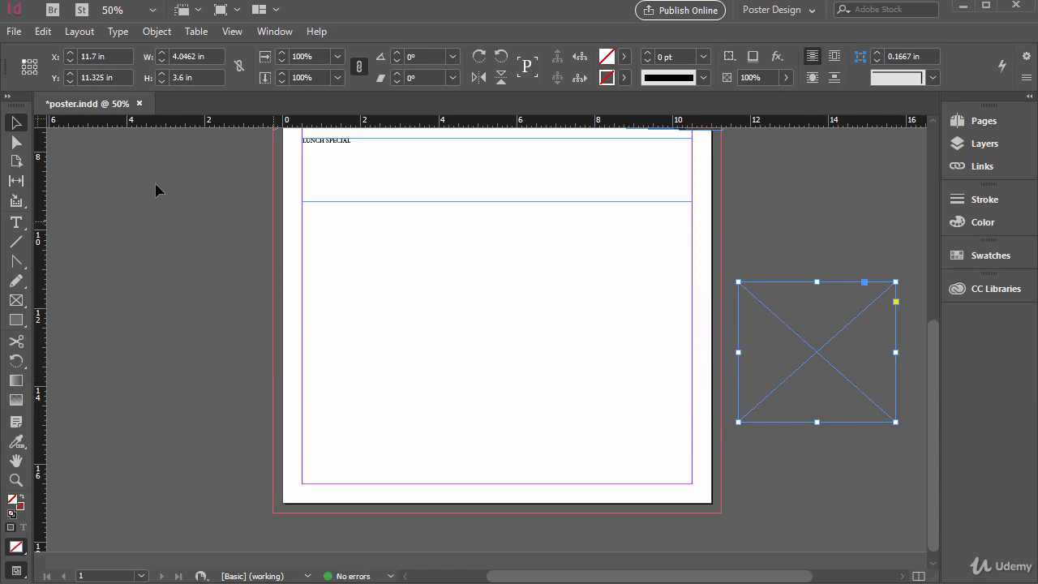
pyautogui.scroll(2, 329, 267)
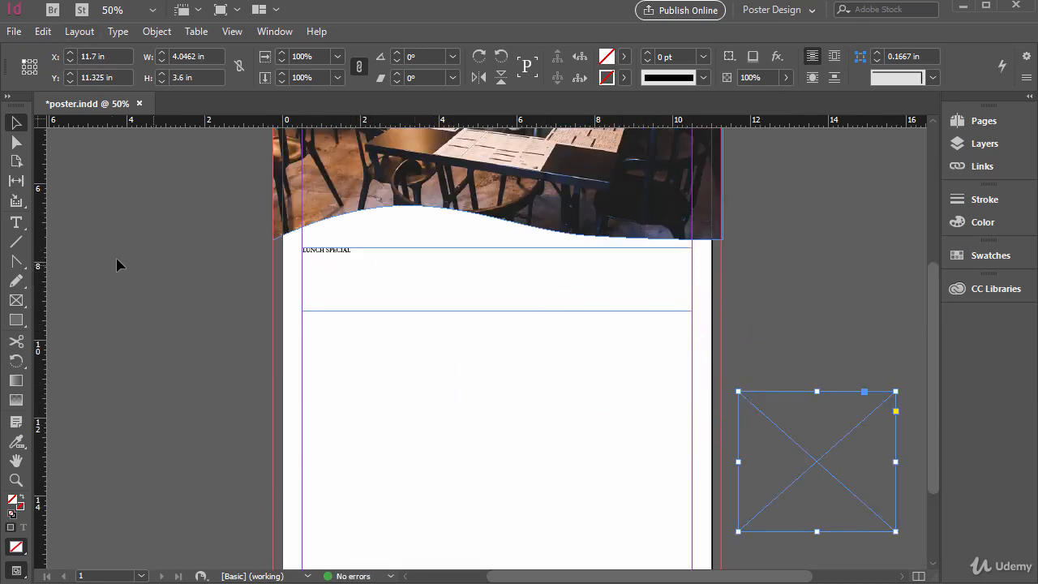
pyautogui.scroll(-2, 357, 308)
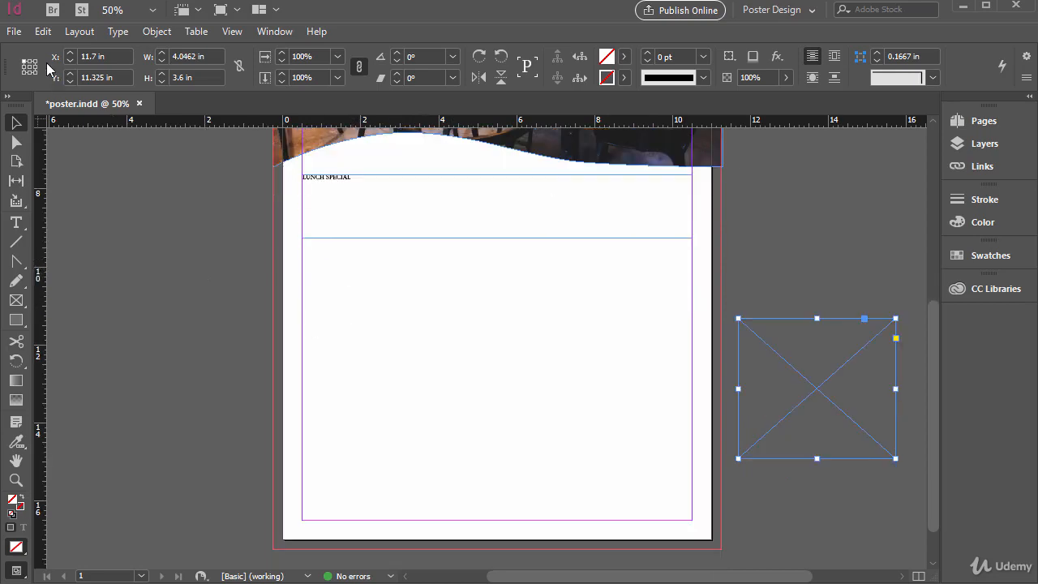
# - Load the Coffee Café Word document from the poster's text folder for placing, with Replace Selected Item turned off
pyautogui.click(14, 31)
pyautogui.click(36, 254)
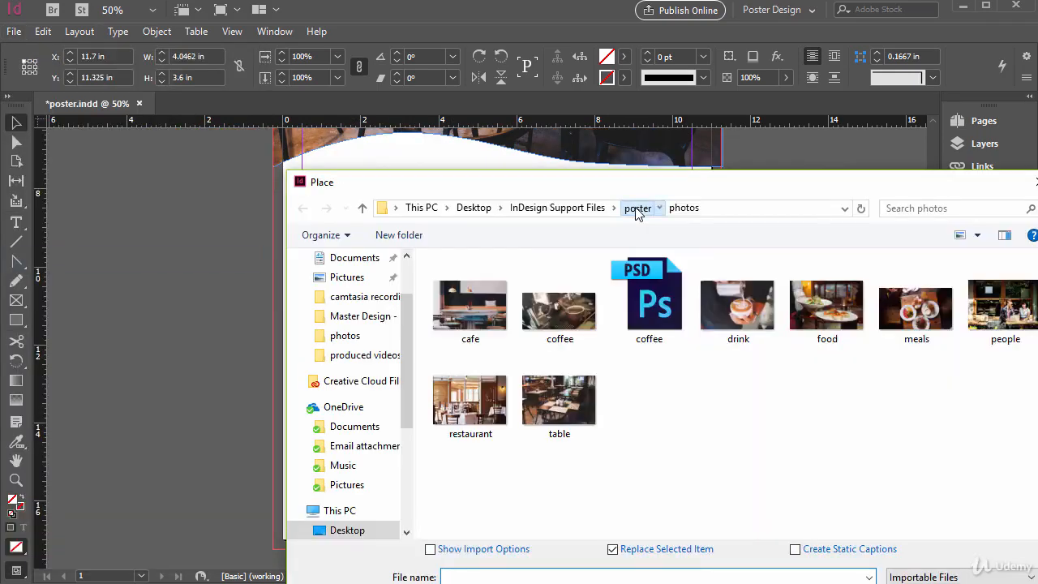
pyautogui.click(638, 210)
pyautogui.doubleClick(456, 298)
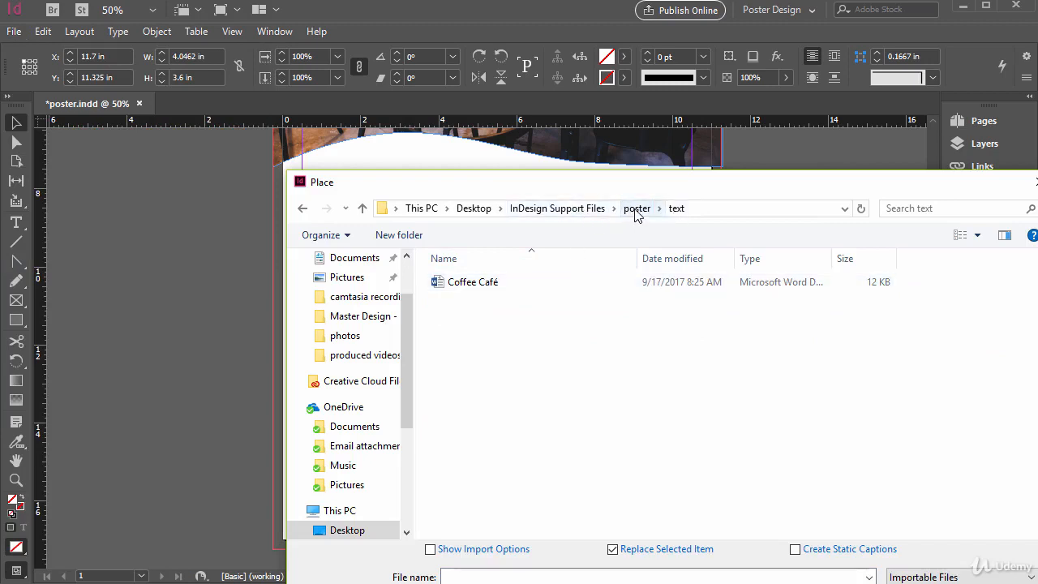
pyautogui.click(476, 289)
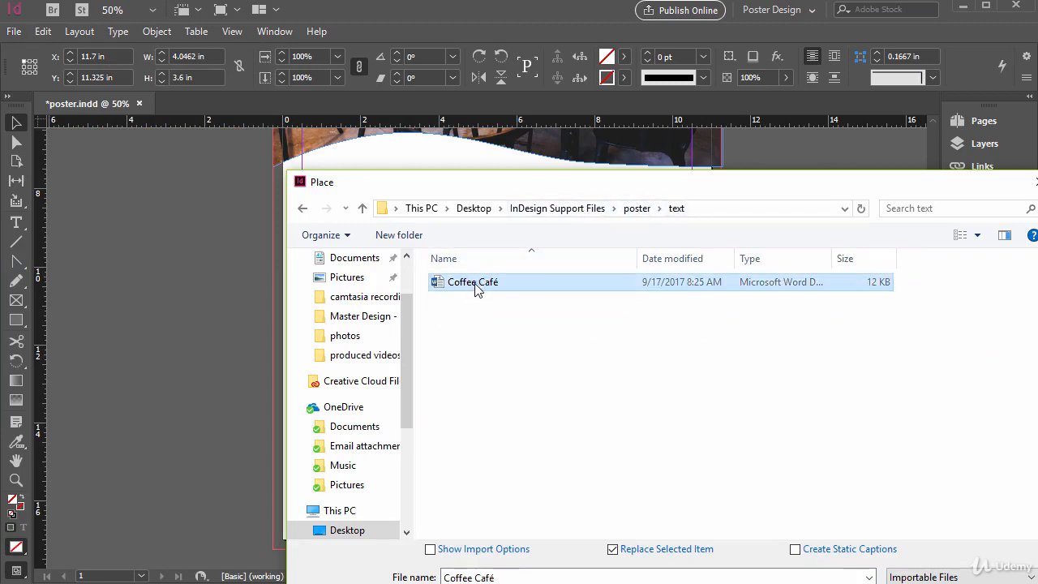
pyautogui.click(615, 550)
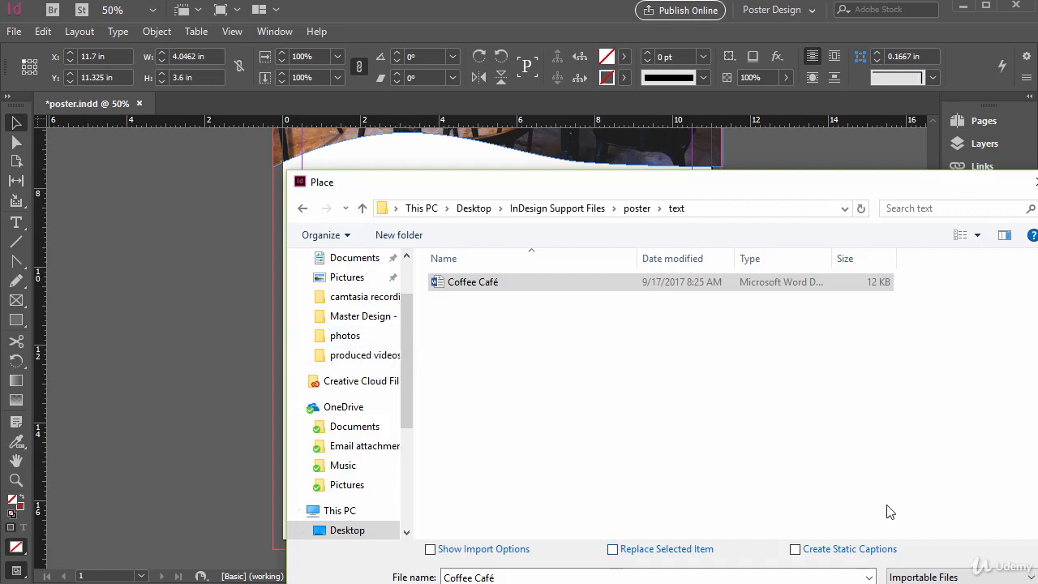
pyautogui.press('Return')
# - Try flowing the loaded text across the full margin width and into a drawn frame about 4.05 × 4.975 in, undoing each placement
pyautogui.click(325, 258)
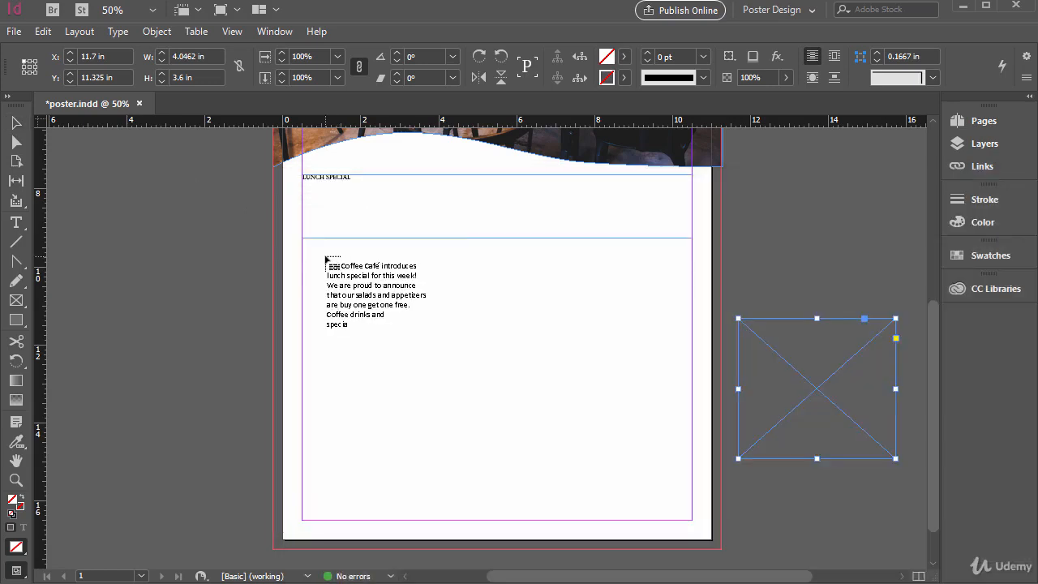
pyautogui.moveTo(325, 258); pyautogui.dragTo(316, 271)
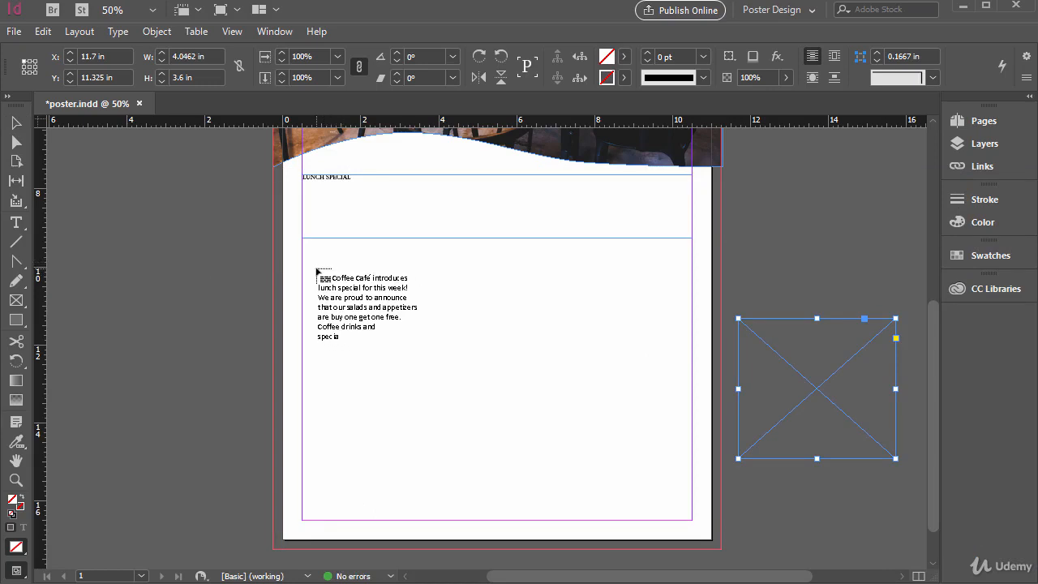
pyautogui.click(317, 268)
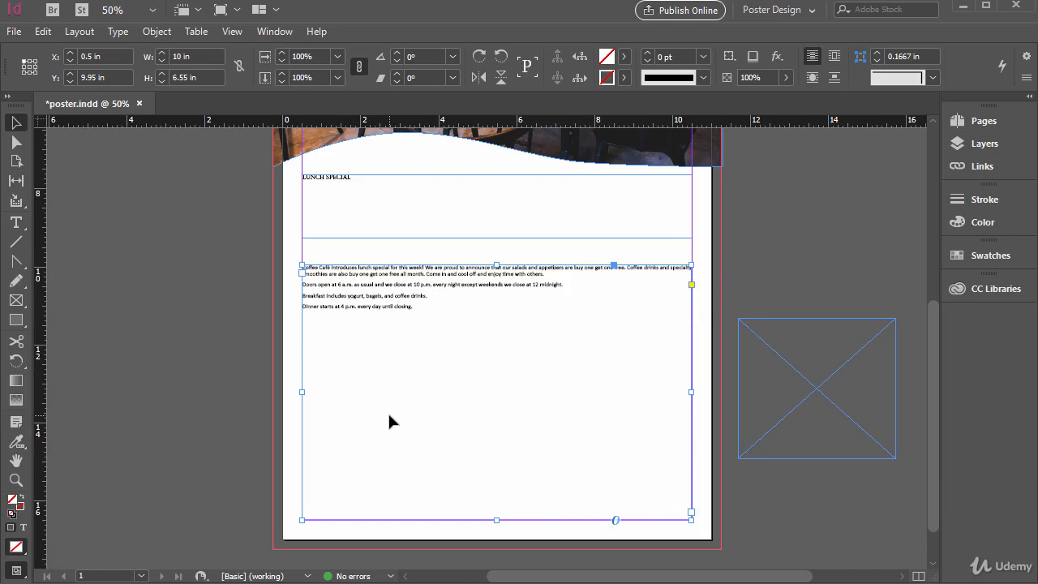
pyautogui.hotkey('ctrl', 'z')
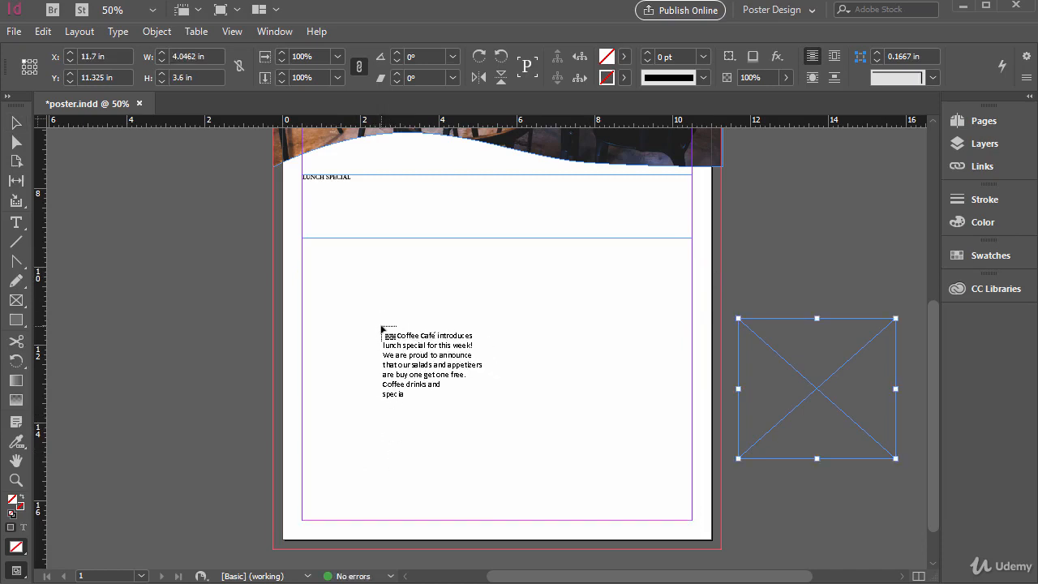
pyautogui.moveTo(323, 254); pyautogui.dragTo(481, 448)
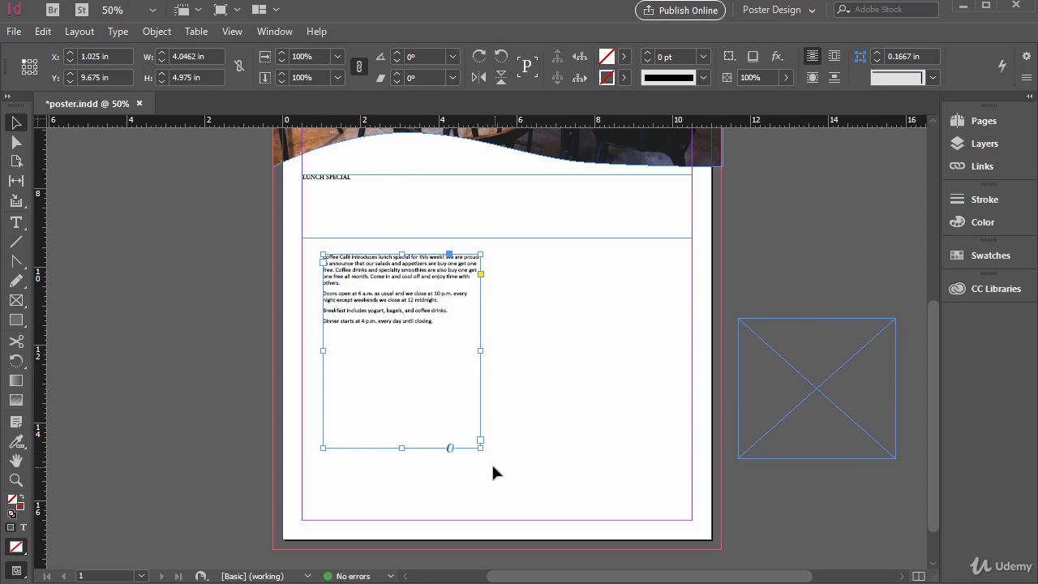
pyautogui.hotkey('ctrl', 'z')
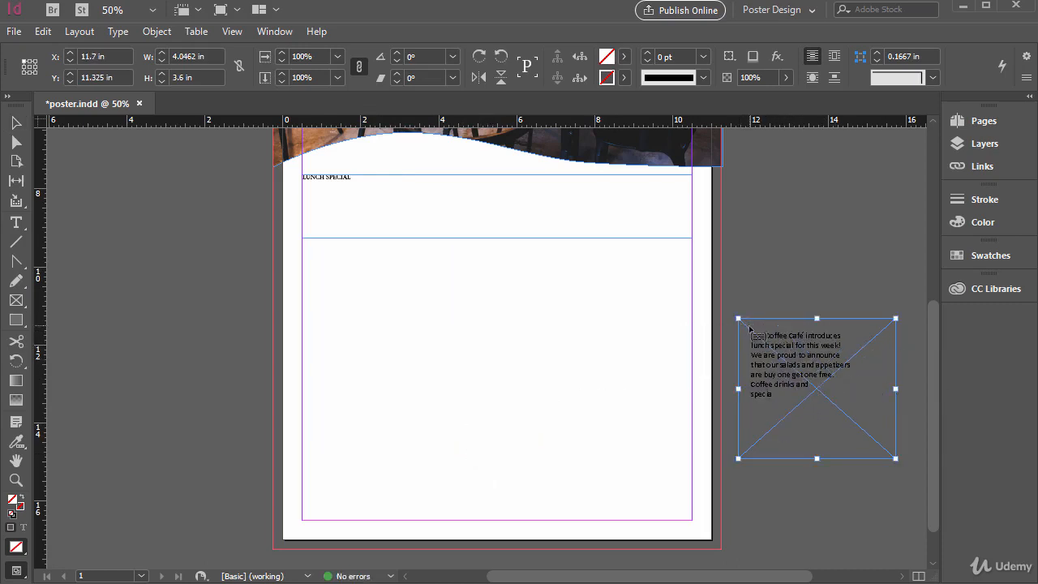
# - Try placing the text in the empty rectangle frame on the pasteboard and moving it onto the page, and undo both
pyautogui.click(750, 328)
pyautogui.moveTo(746, 332); pyautogui.dragTo(389, 301)
pyautogui.hotkey('ctrl', 'z')
pyautogui.hotkey('ctrl', 'z')
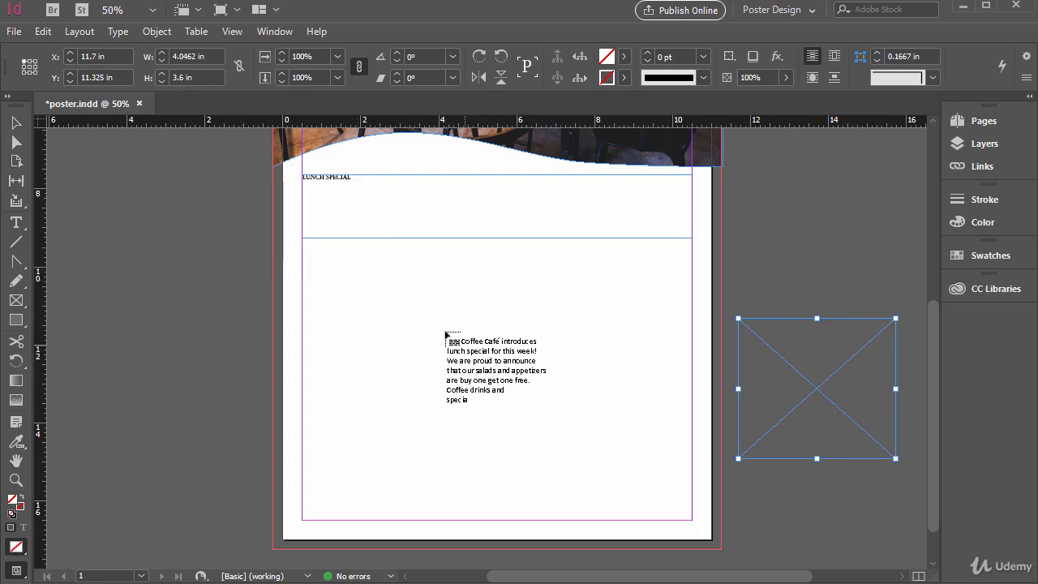
# - Divide the page into four columns, keeping the 0.5 in margins and 0.1667 in gutter
pyautogui.click(80, 30)
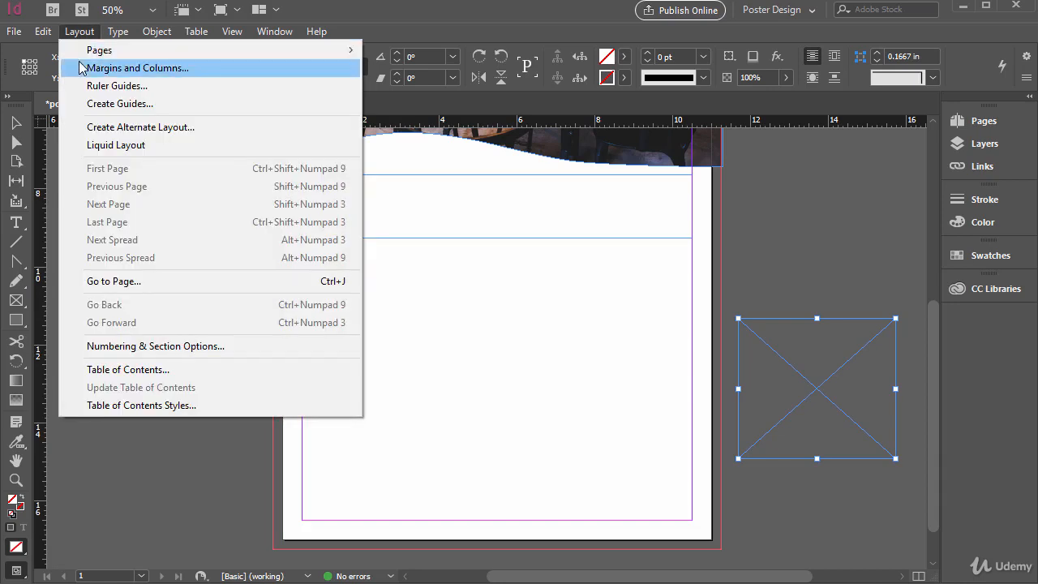
pyautogui.click(93, 67)
pyautogui.click(424, 418)
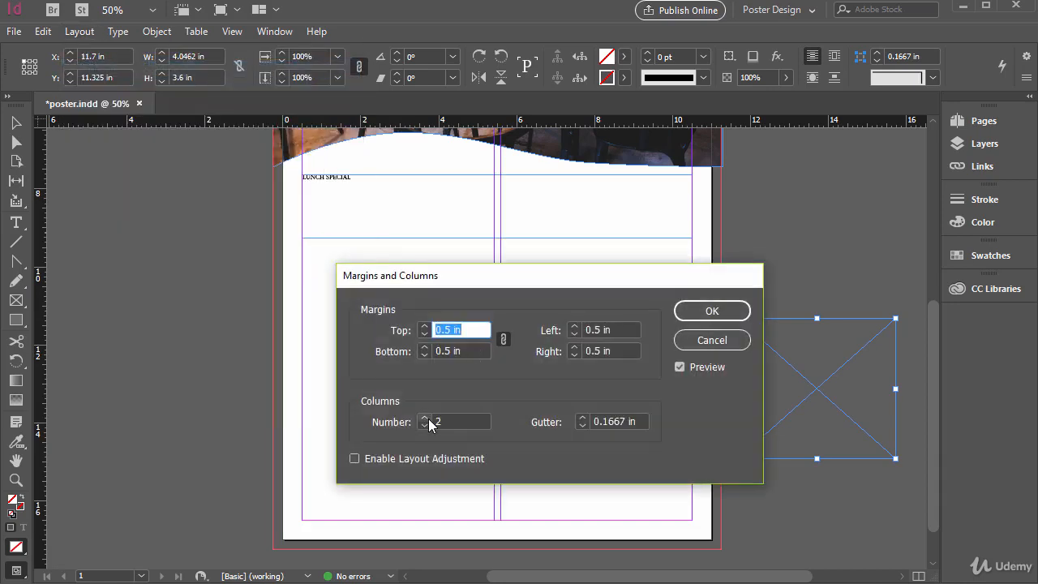
pyautogui.click(427, 419)
pyautogui.click(427, 419)
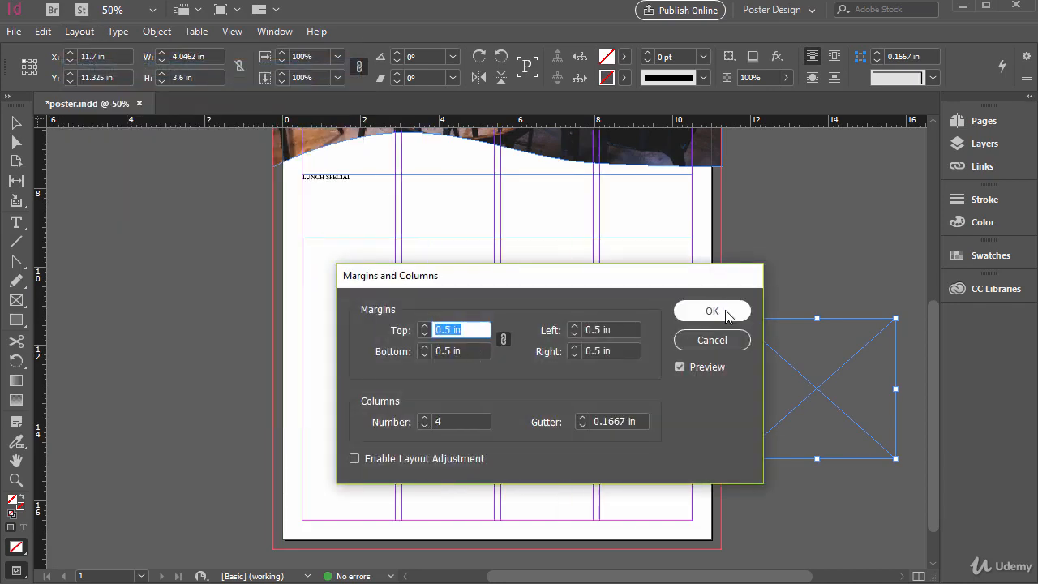
pyautogui.click(728, 315)
# - Try flowing the text into the first page column, and undo both the placement and the four-column layout
pyautogui.click(303, 286)
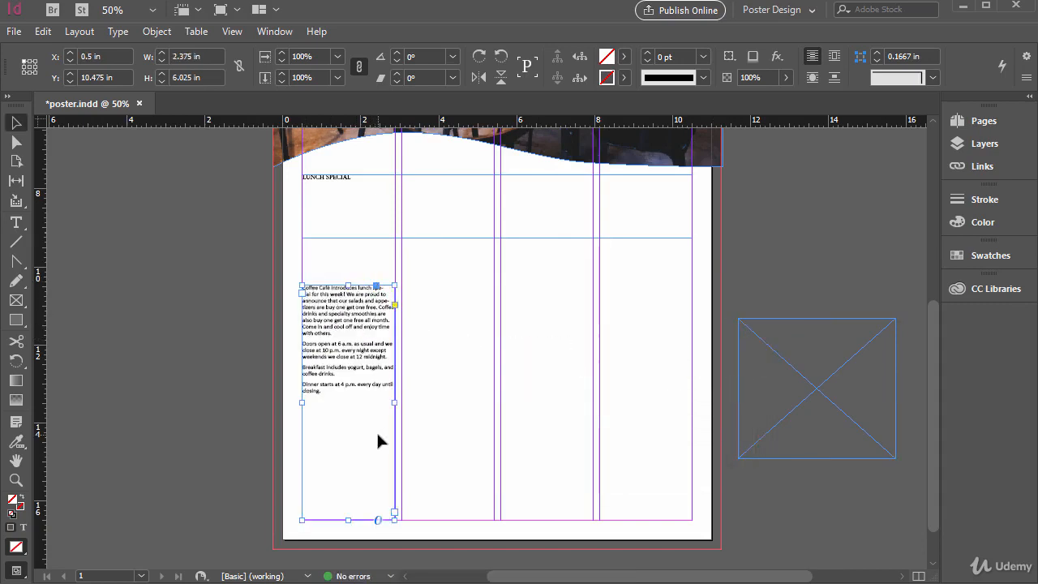
pyautogui.hotkey('ctrl', 'z')
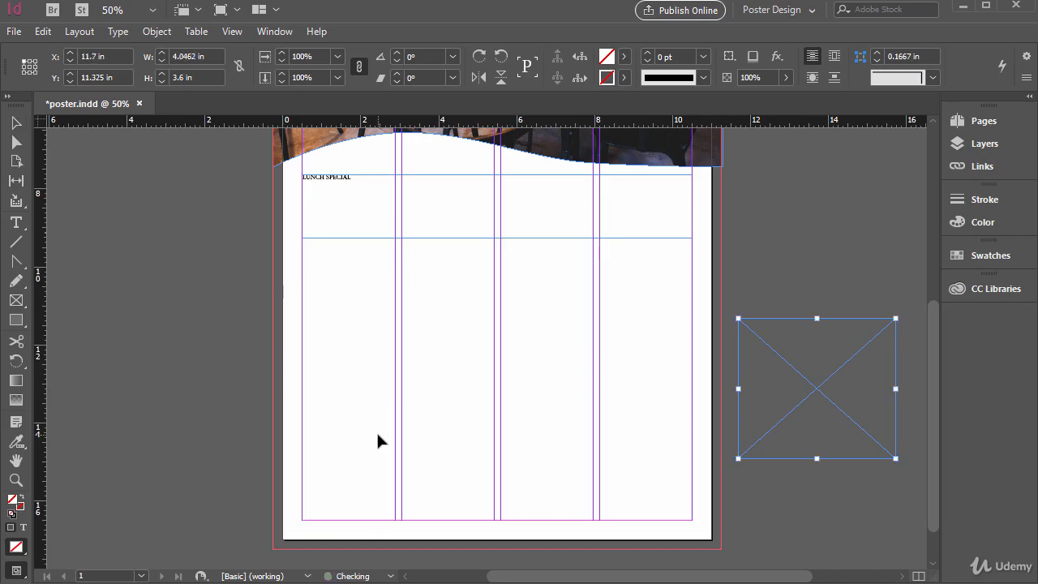
pyautogui.hotkey('ctrl', 'z')
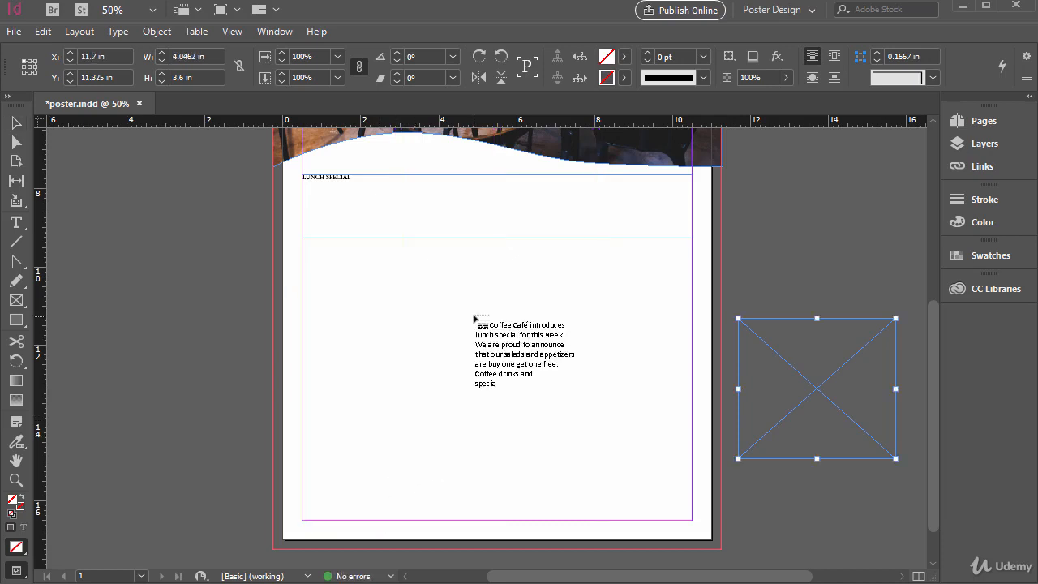
# - Place the loaded Coffee Café text below the heading in a frame about 5 × 3.6 in, starting at the page's left margin
pyautogui.scroll(1, 305, 288)
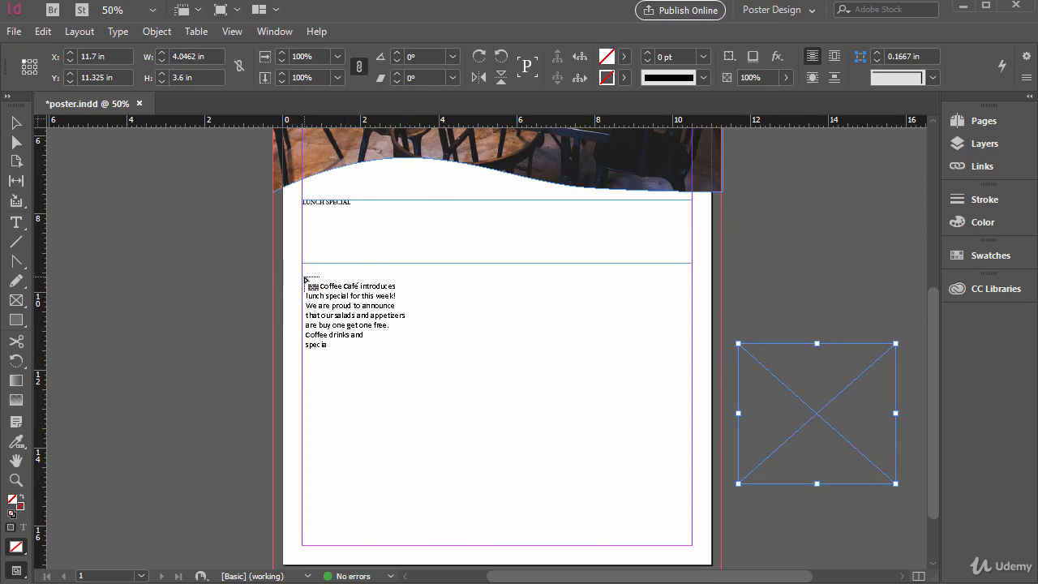
pyautogui.moveTo(304, 277); pyautogui.dragTo(496, 418)
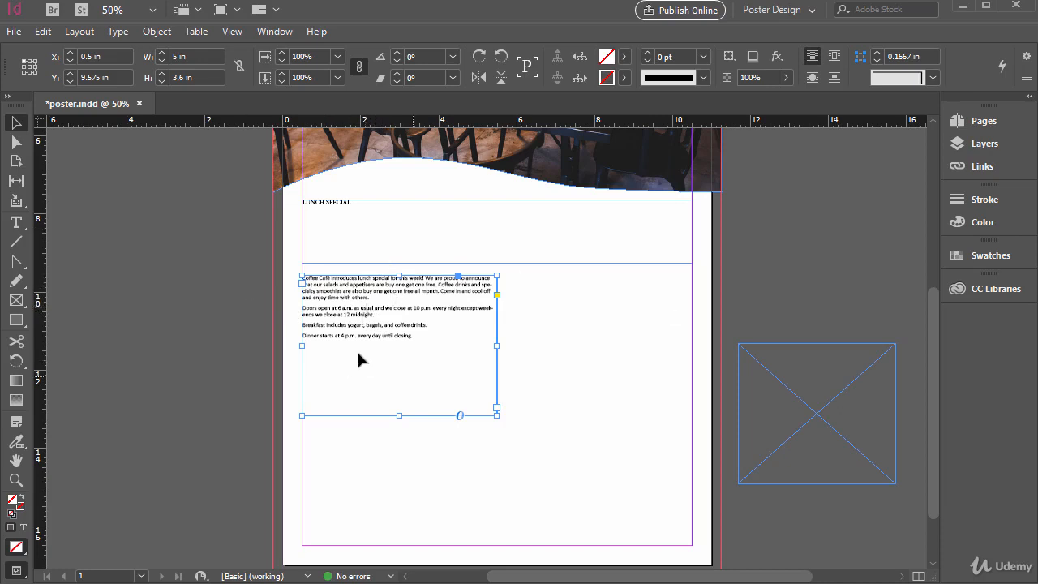
# - Practise selecting a single line, the first paragraph and the entire story within the Coffee Café text frame
pyautogui.doubleClick(378, 294)
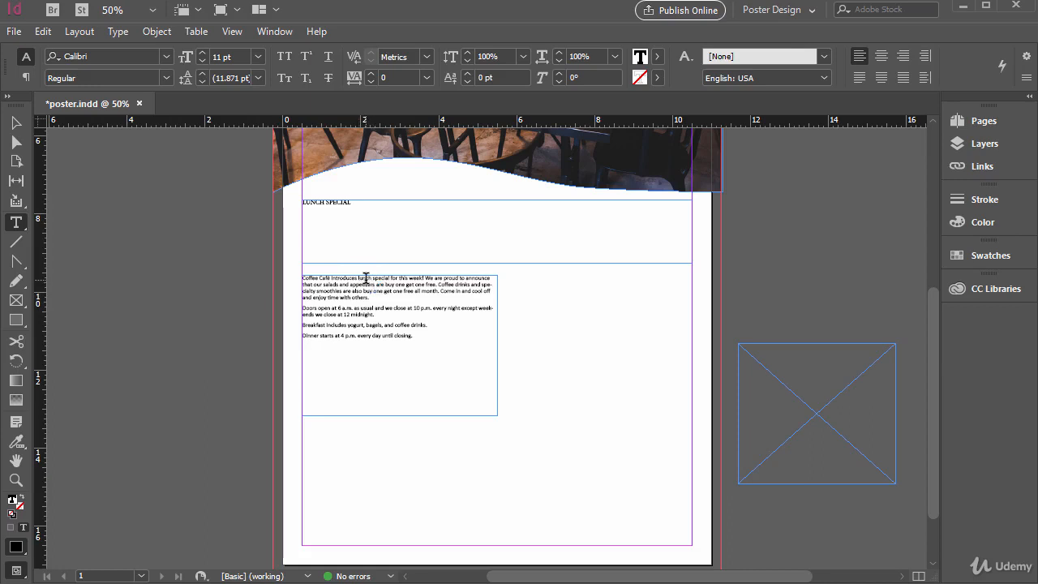
pyautogui.tripleClick(366, 278)
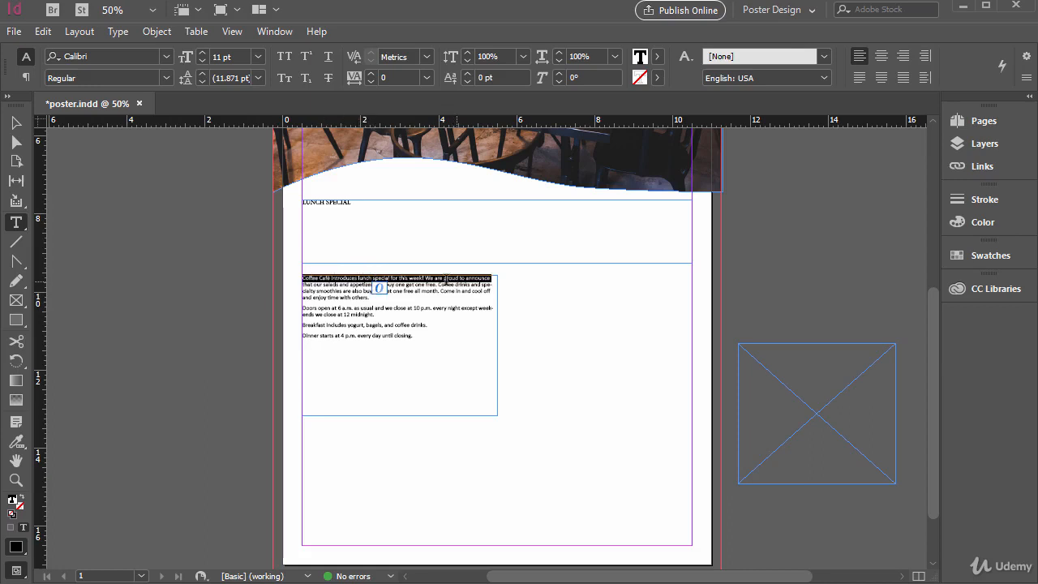
pyautogui.doubleClick(366, 279)
pyautogui.doubleClick(366, 278)
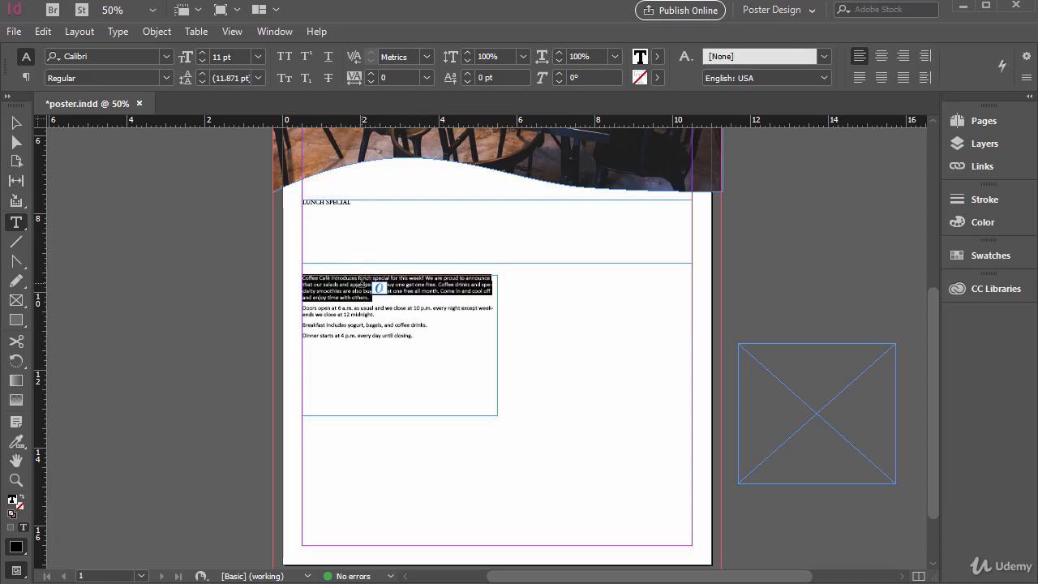
pyautogui.tripleClick(361, 284)
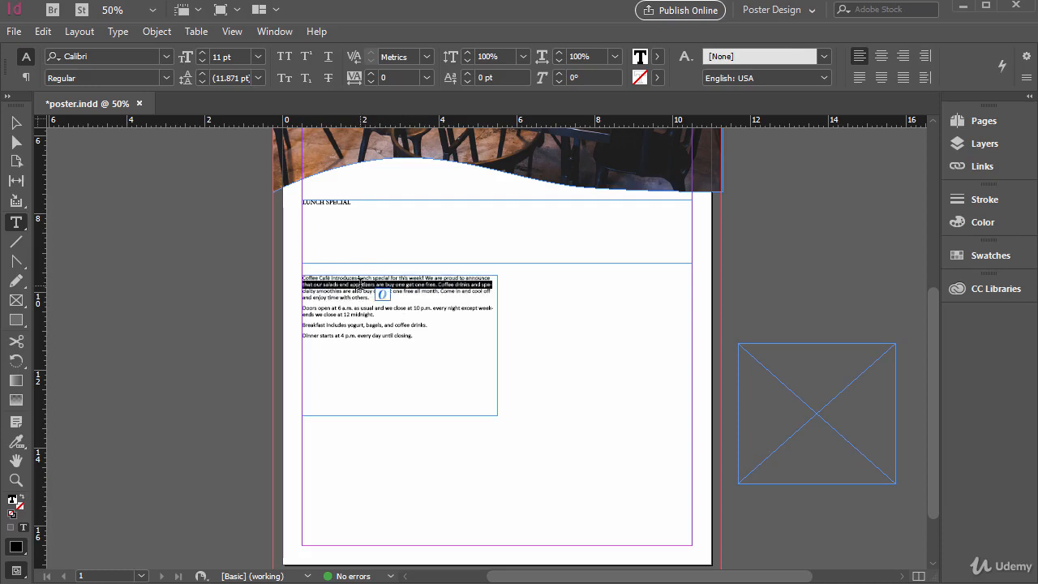
pyautogui.doubleClick(361, 284)
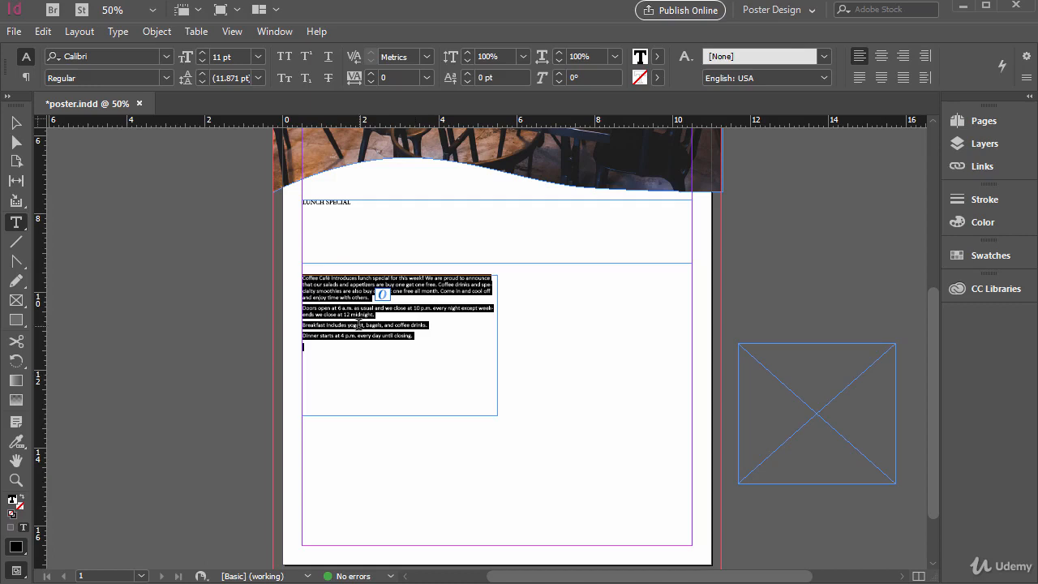
# - Place the cursor inside the Coffee Café text and select the whole story at once
pyautogui.click(349, 288)
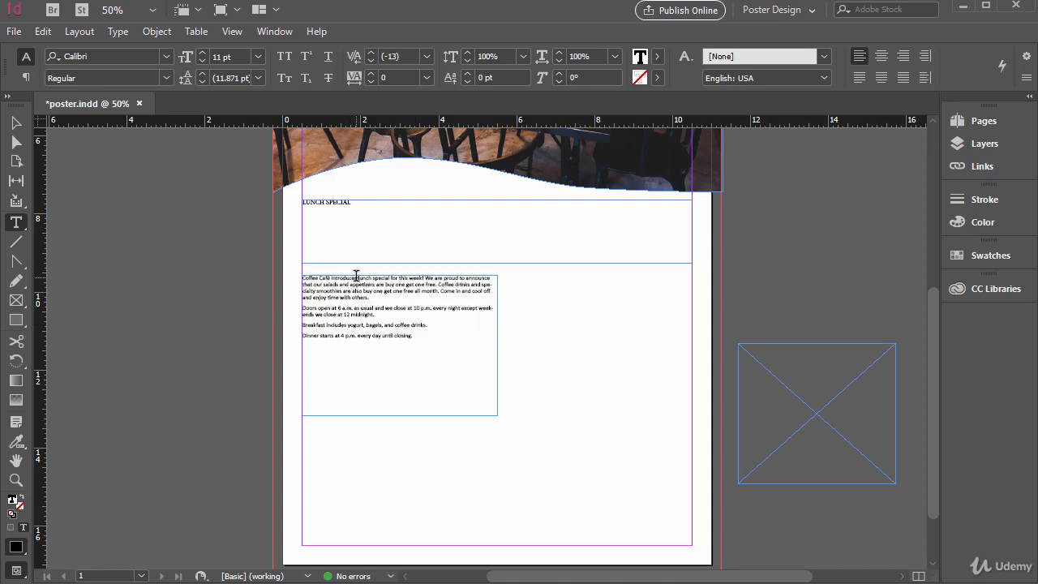
pyautogui.hotkey('ctrl', 'a')
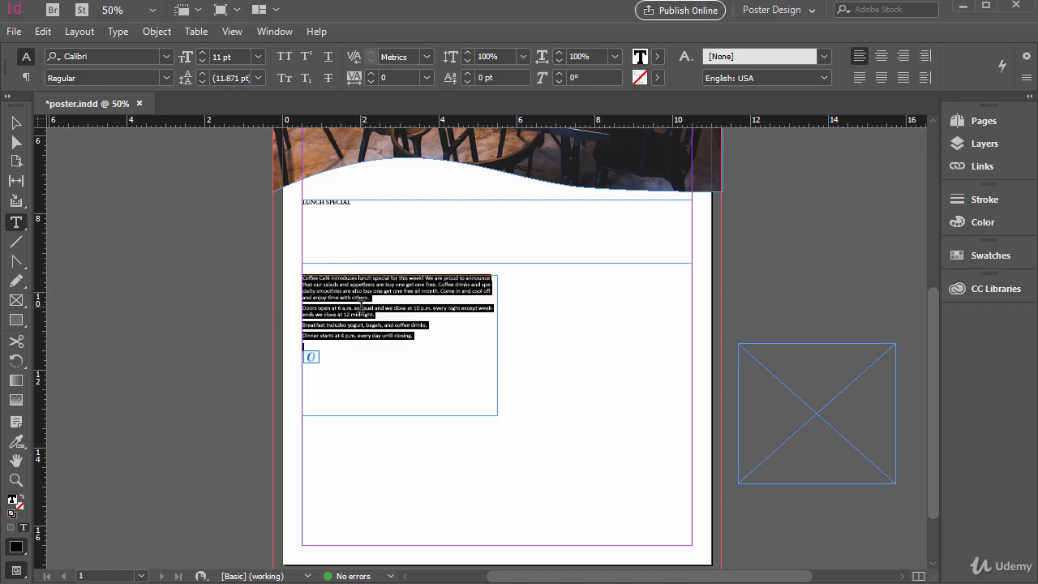
pyautogui.click(377, 298)
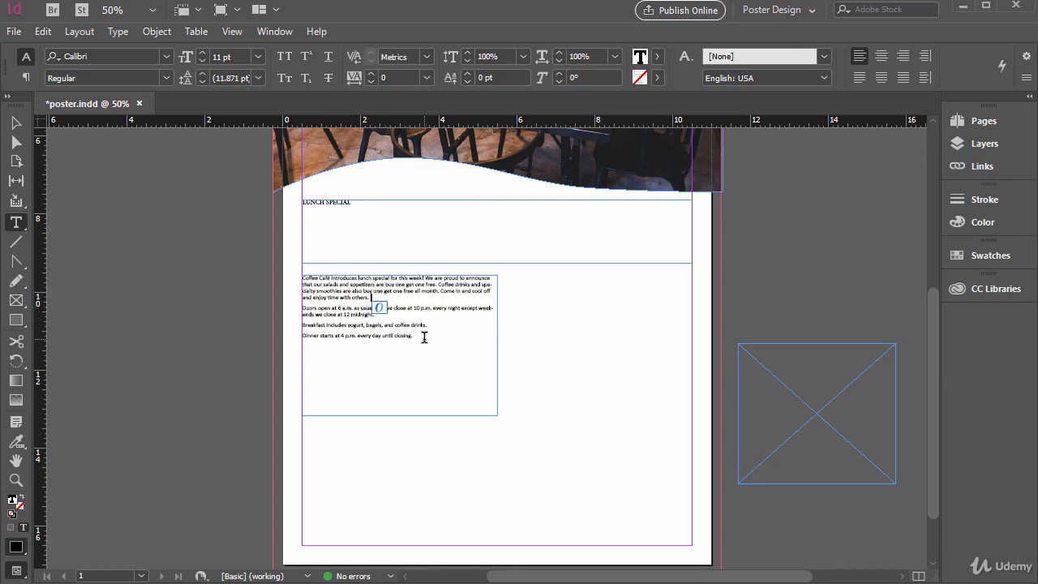
pyautogui.hotkey('ctrl', 'a')
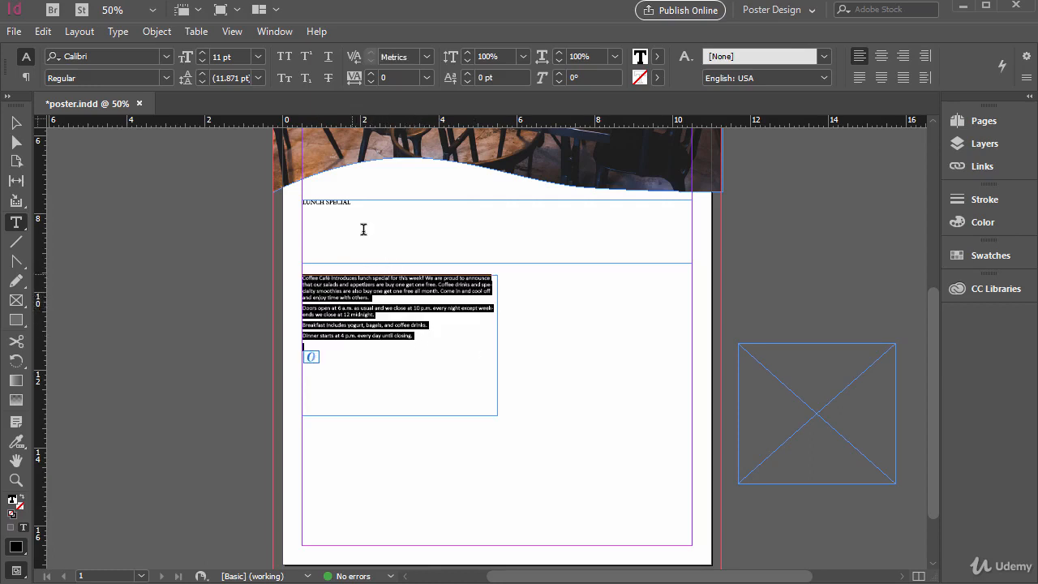
# - Select the range from the end of the first paragraph through the Dinner sentence, select the whole story again, and clear the selection
pyautogui.click(345, 296)
pyautogui.click(371, 297)
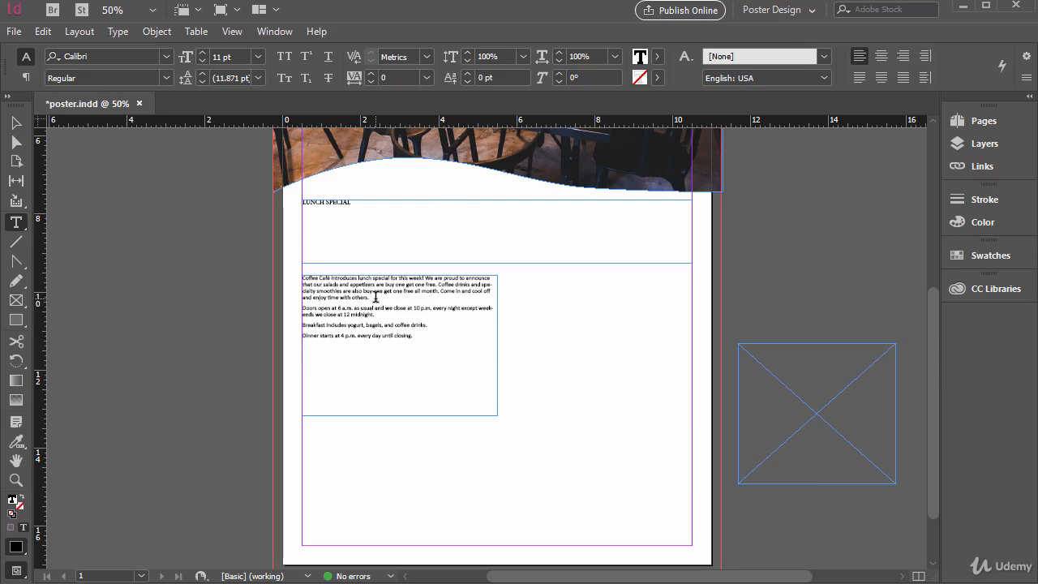
pyautogui.keyDown('shift'); pyautogui.click(421, 339); pyautogui.keyUp('shift')
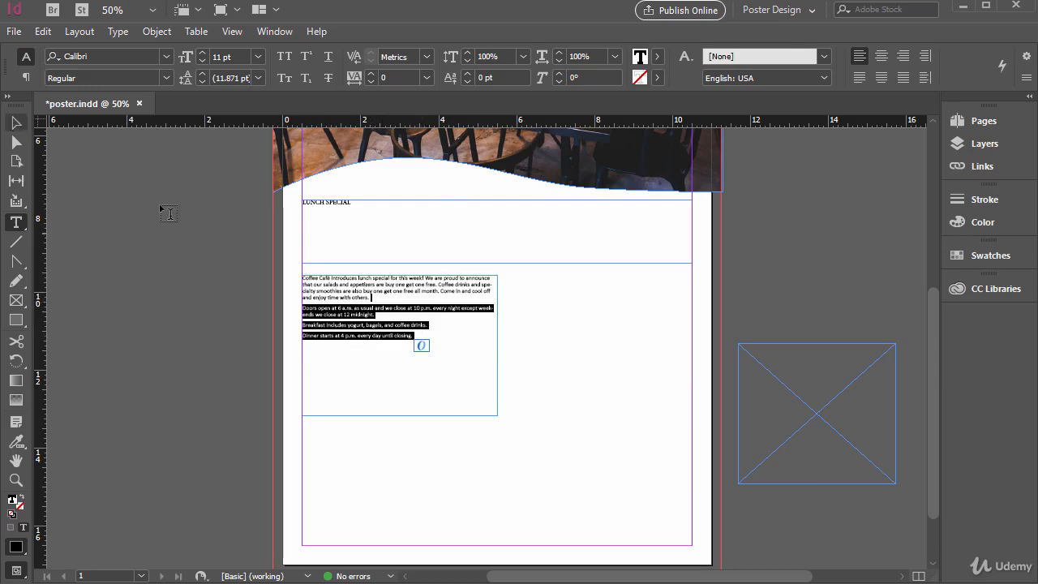
pyautogui.click(383, 309)
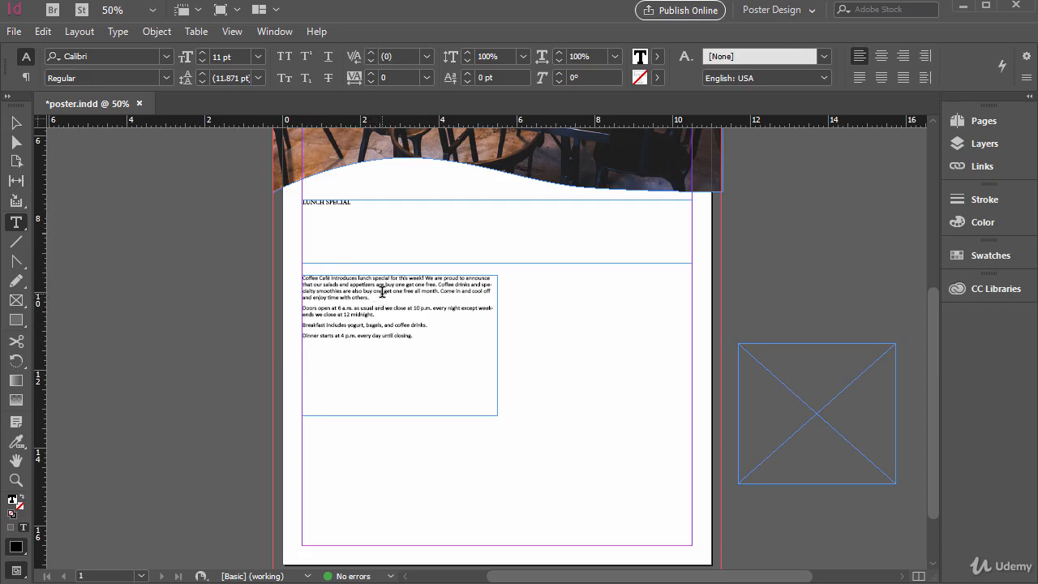
pyautogui.hotkey('ctrl', 'a')
pyautogui.click(381, 297)
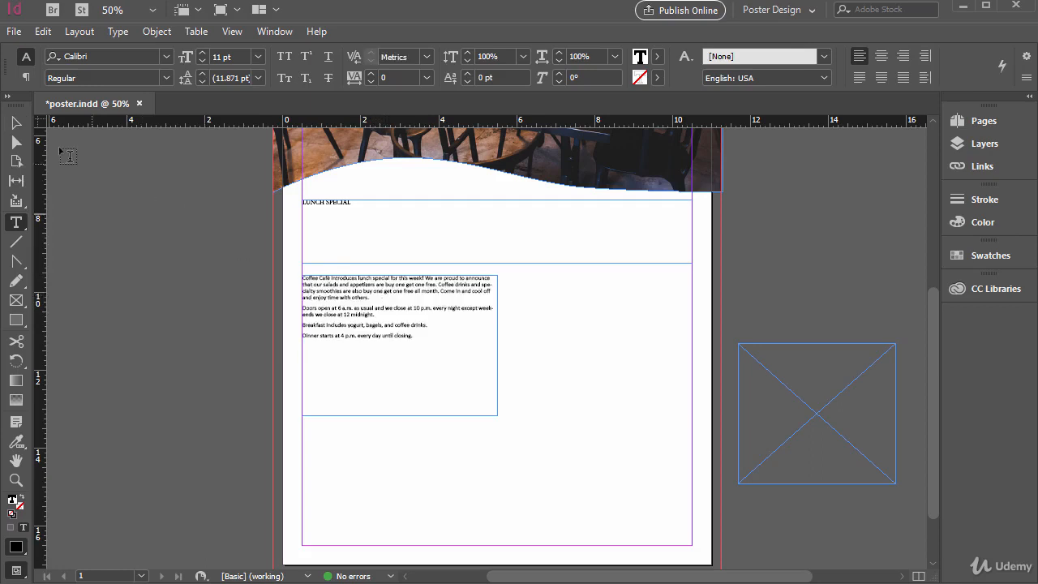
# - Switch to the Selection tool and select all objects on the page and pasteboard instead of the text
pyautogui.click(16, 123)
pyautogui.hotkey('ctrl', 'a')
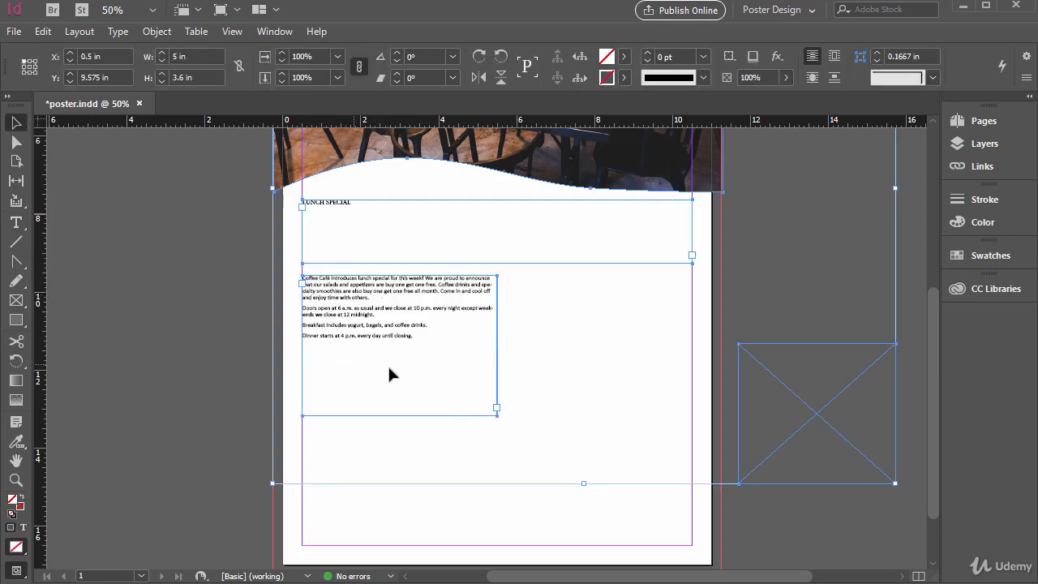
pyautogui.click(271, 344)
pyautogui.click(412, 312)
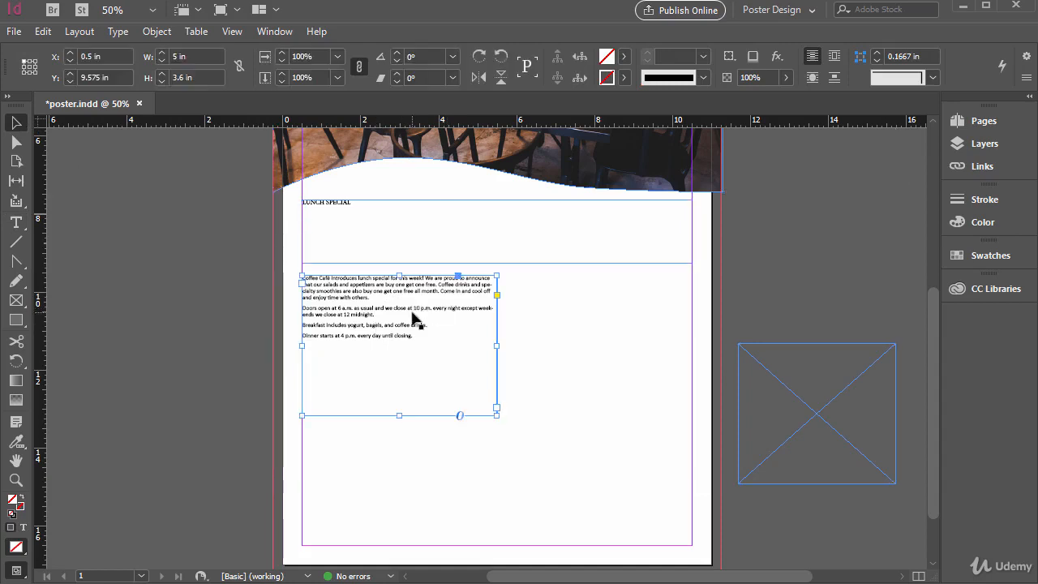
pyautogui.hotkey('ctrl', 'a')
pyautogui.scroll(3, 622, 415)
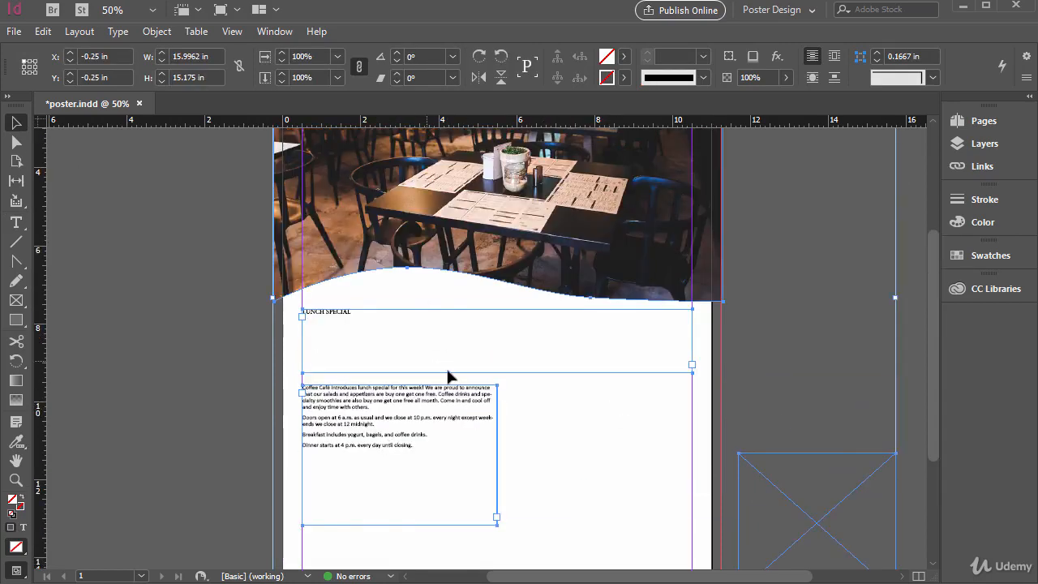
# - Deselect everything, select all objects on the page and pasteboard once more, and clear the selection again
pyautogui.scroll(-3, 507, 338)
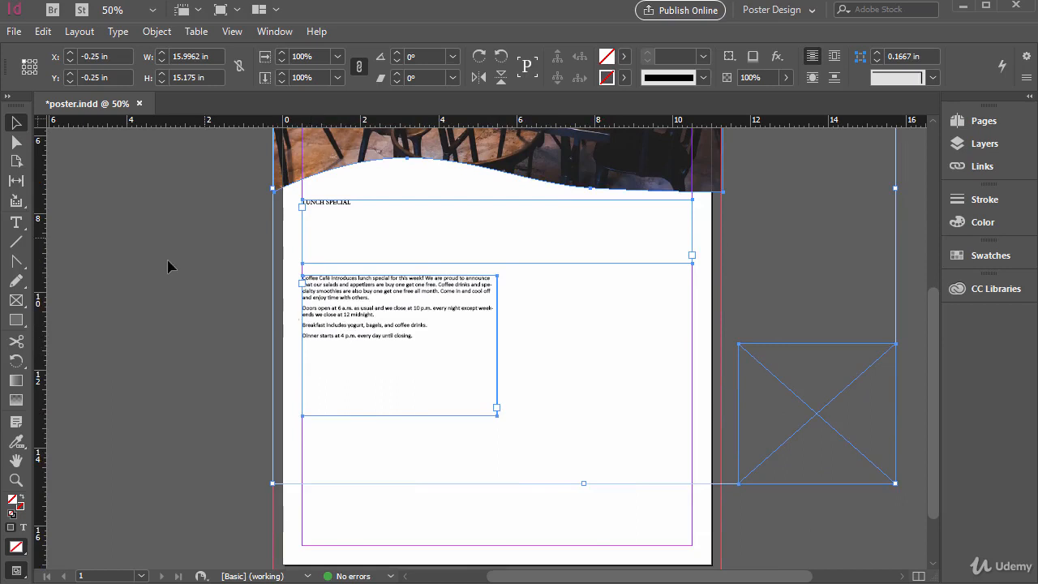
pyautogui.click(128, 262)
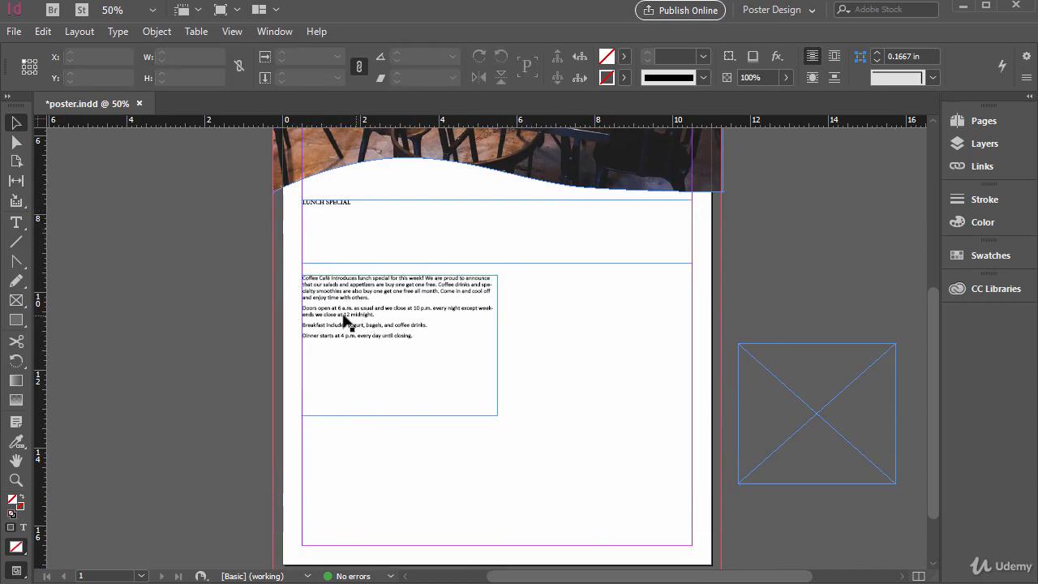
pyautogui.hotkey('ctrl', 'a')
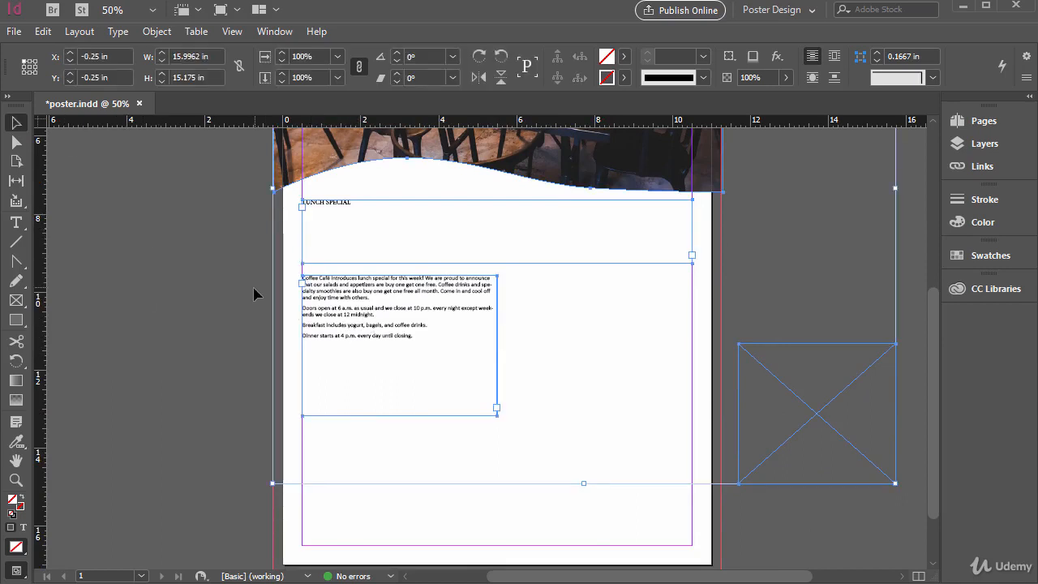
pyautogui.click(254, 293)
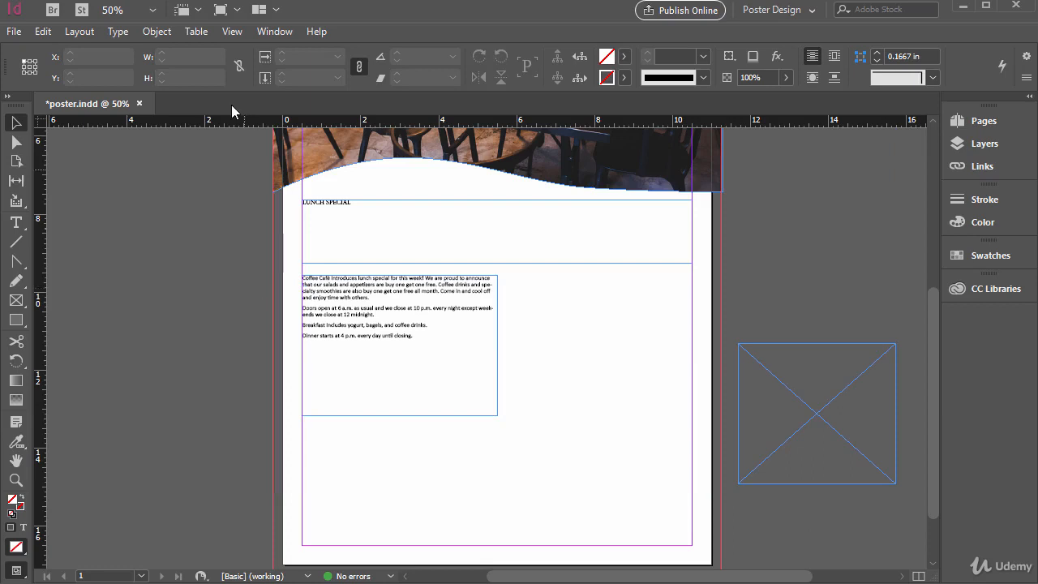
pyautogui.click(275, 32)
pyautogui.click(445, 38)
pyautogui.scroll(5, 489, 431)
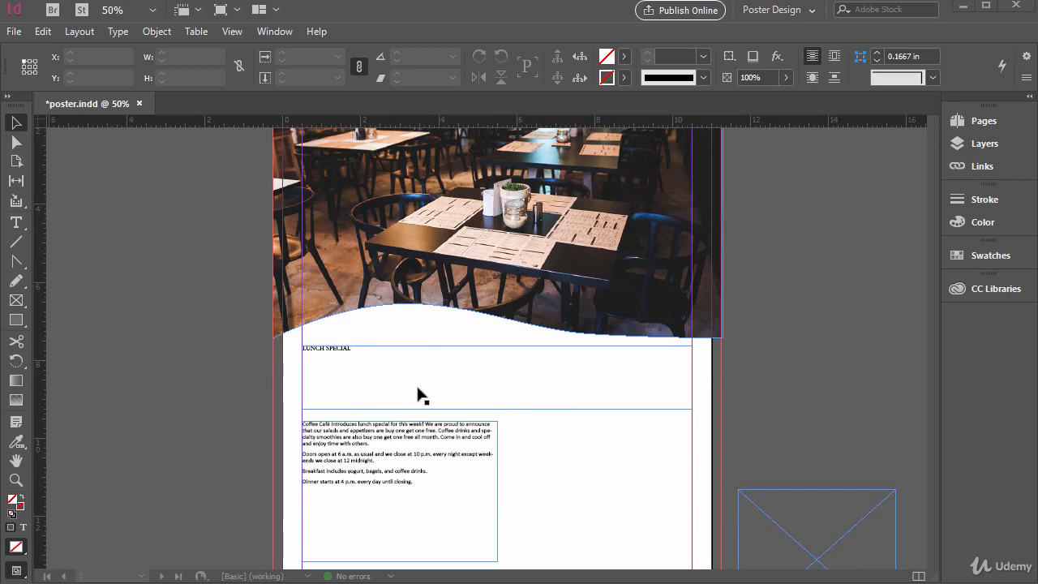
pyautogui.scroll(-3, 422, 393)
pyautogui.scroll(-3, 438, 389)
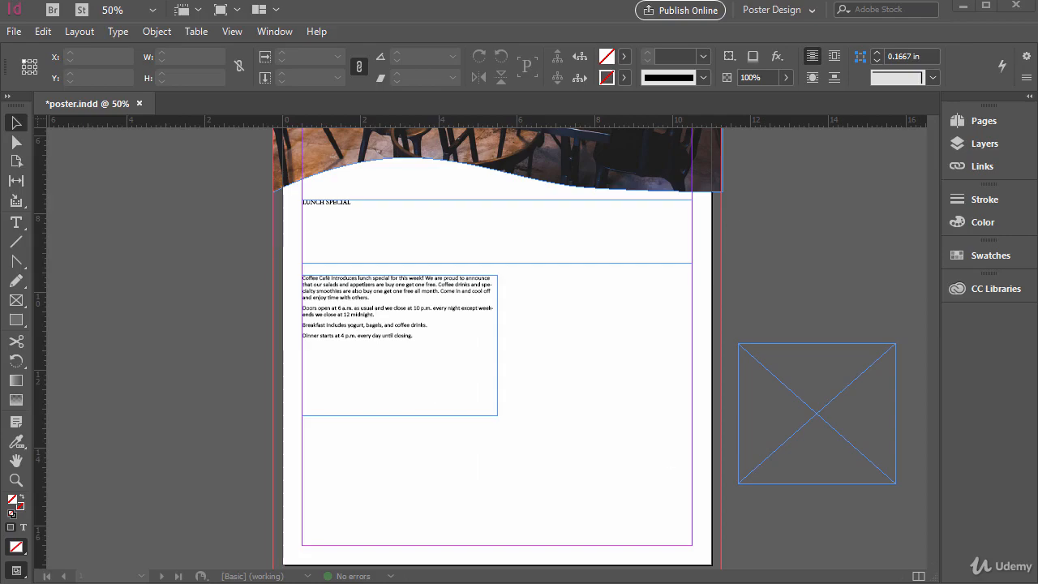